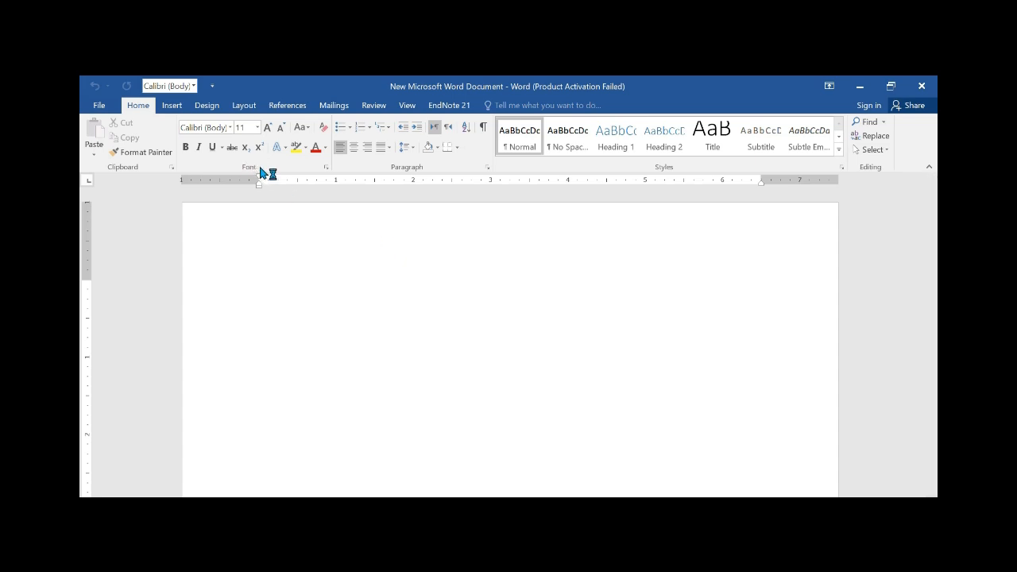
Look over the Font dialog's options and close it without applying any changes.
{"action": "left_click", "coordinate": [325, 168]}
{"action": "left_click", "coordinate": [327, 168]}
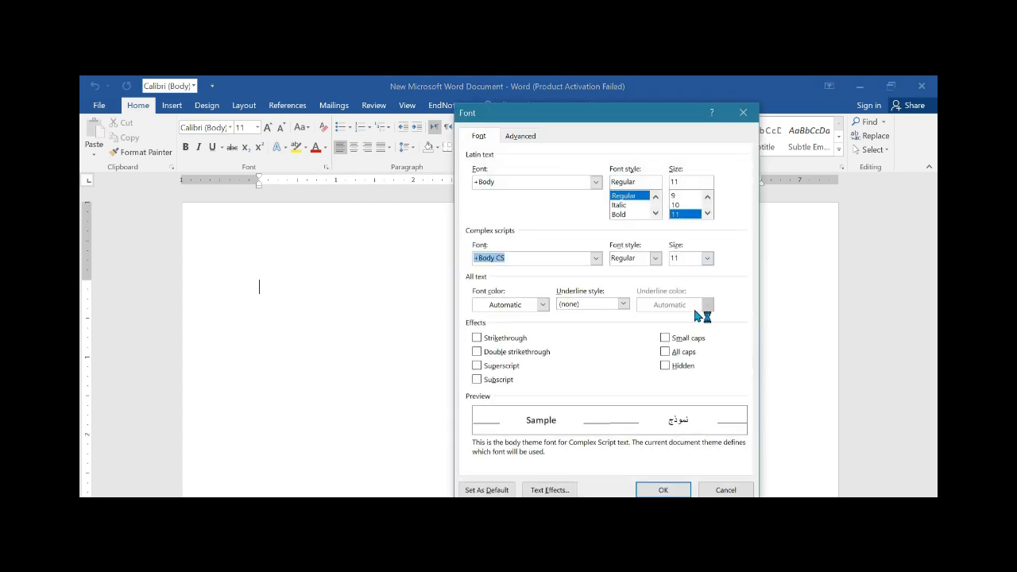
{"action": "left_click", "coordinate": [733, 491]}
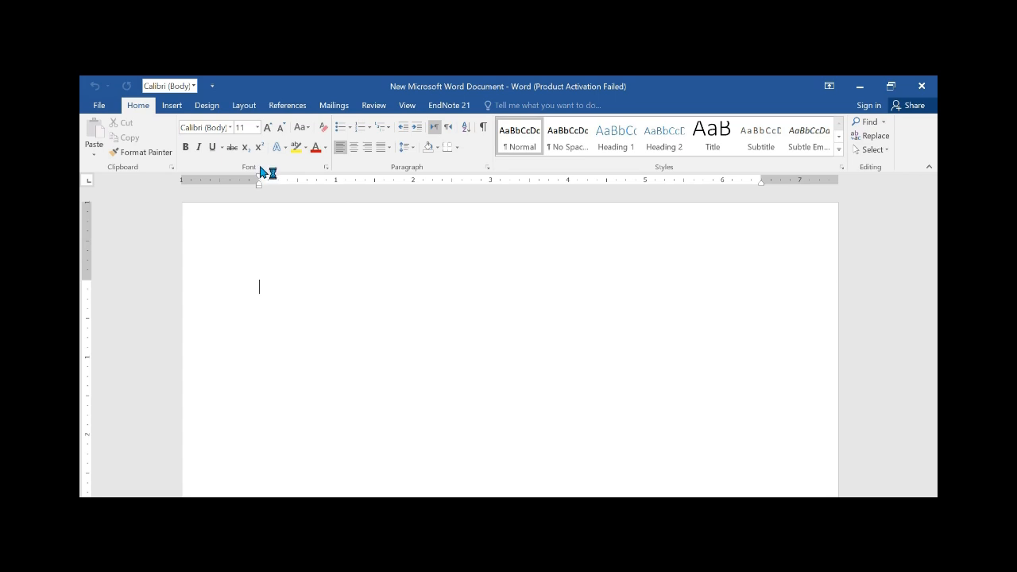
Enter the text "Samin art" on the first line of the blank document.
{"action": "type", "text": "samin art"}
{"action": "scroll", "coordinate": [291, 336], "scroll_direction": "up", "scroll_amount": 3}
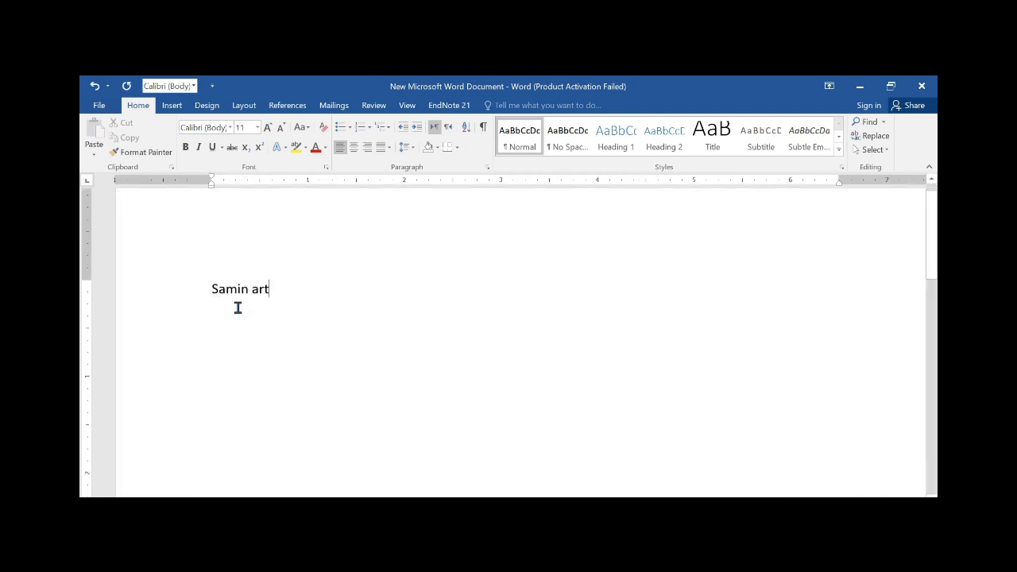
Enlarge the text "Samin art" in successive increments to font size 22.
{"action": "left_click_drag", "start_coordinate": [275, 288], "coordinate": [213, 291]}
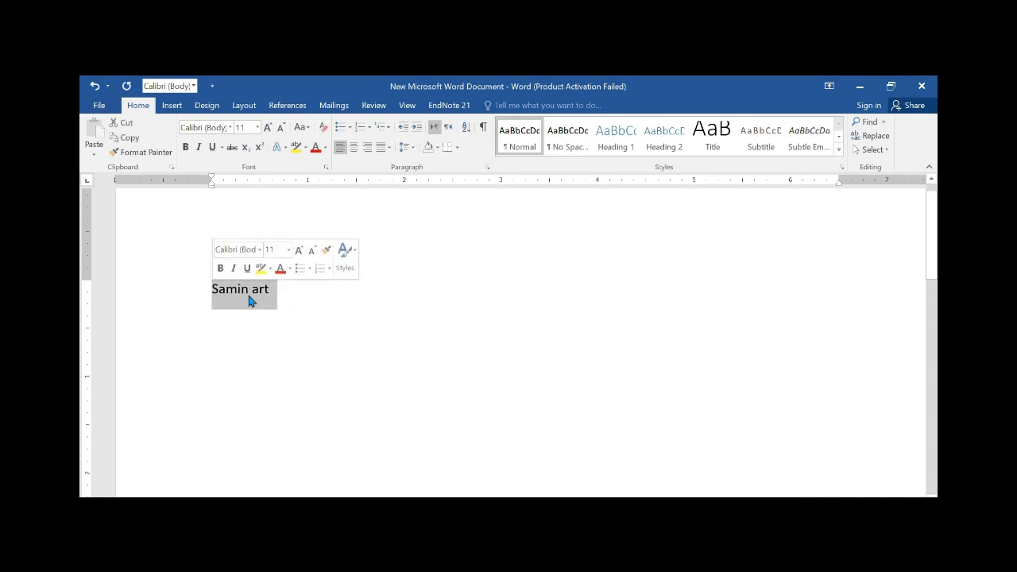
{"action": "left_click", "coordinate": [267, 128]}
{"action": "left_click", "coordinate": [267, 128]}
{"action": "left_click", "coordinate": [267, 128]}
{"action": "left_click", "coordinate": [267, 127]}
{"action": "left_click", "coordinate": [267, 128]}
{"action": "left_click", "coordinate": [267, 128]}
Set the font size of "Samin art" to the custom value 78.
{"action": "left_click", "coordinate": [256, 127]}
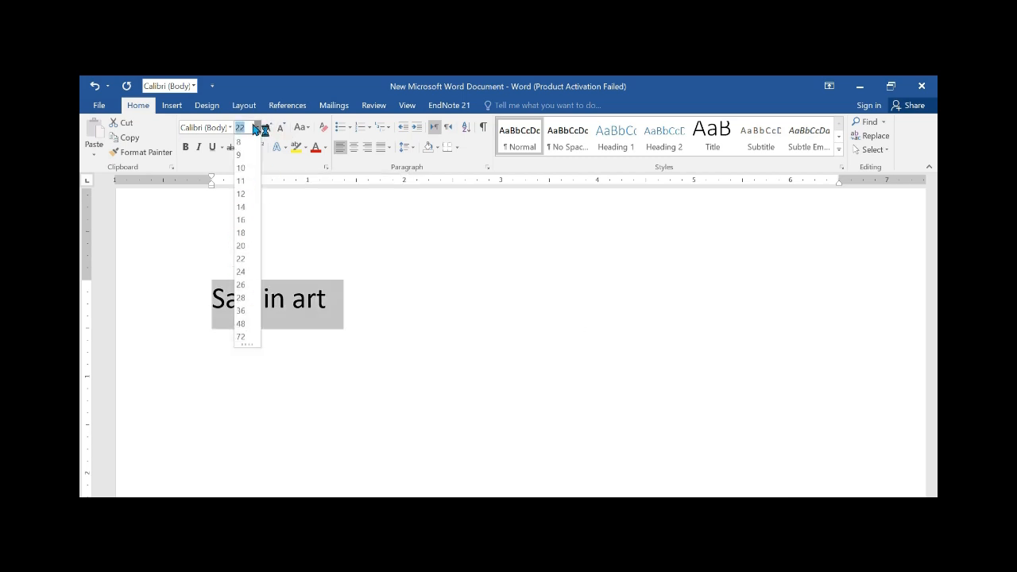
{"action": "type", "text": "78"}
{"action": "key", "text": "Return"}
{"action": "left_click", "coordinate": [257, 127]}
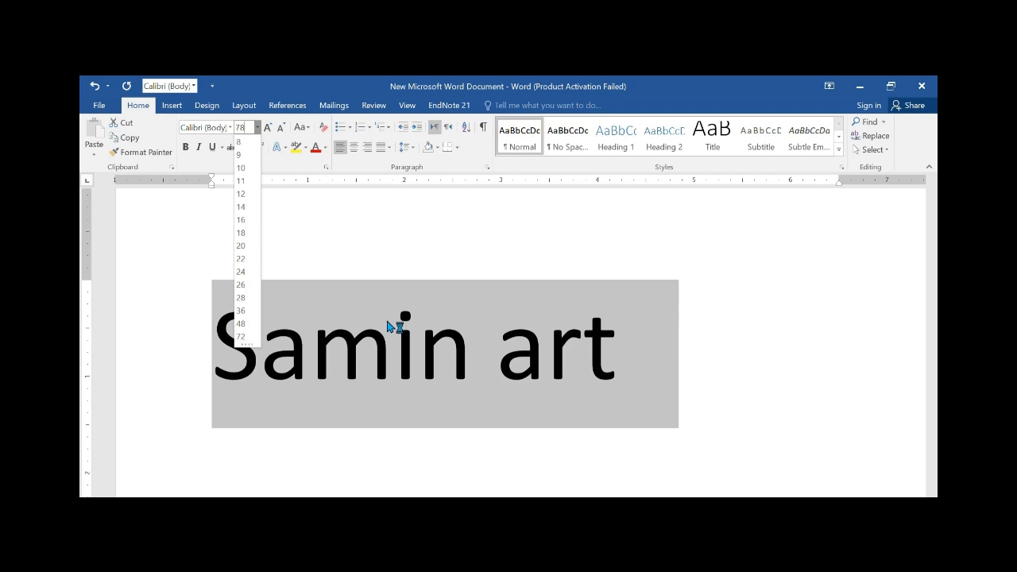
{"action": "left_click", "coordinate": [409, 333]}
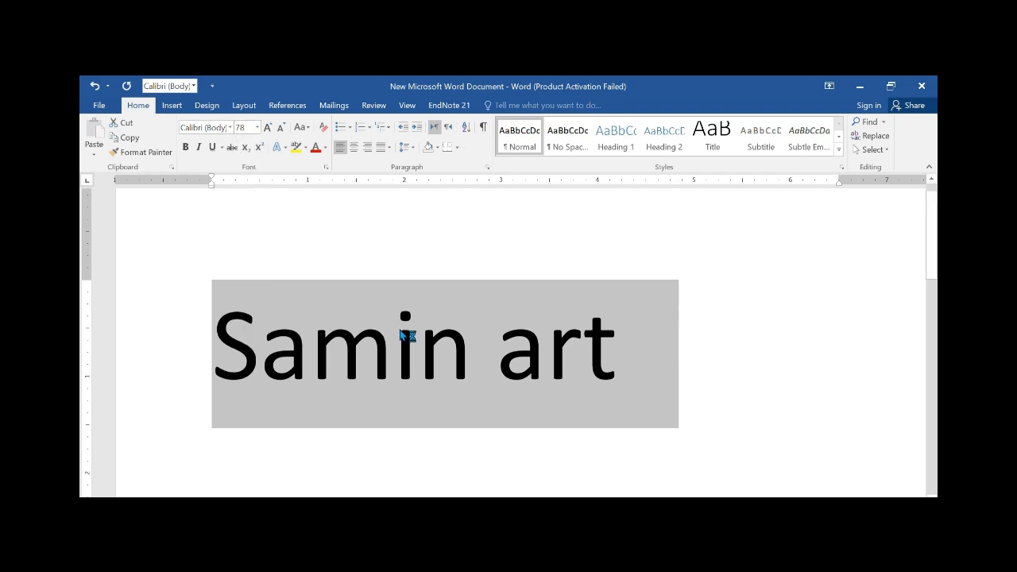
Set the font size of "Samin art" to 18.
{"action": "left_click", "coordinate": [622, 370]}
{"action": "left_click_drag", "start_coordinate": [623, 370], "coordinate": [215, 350]}
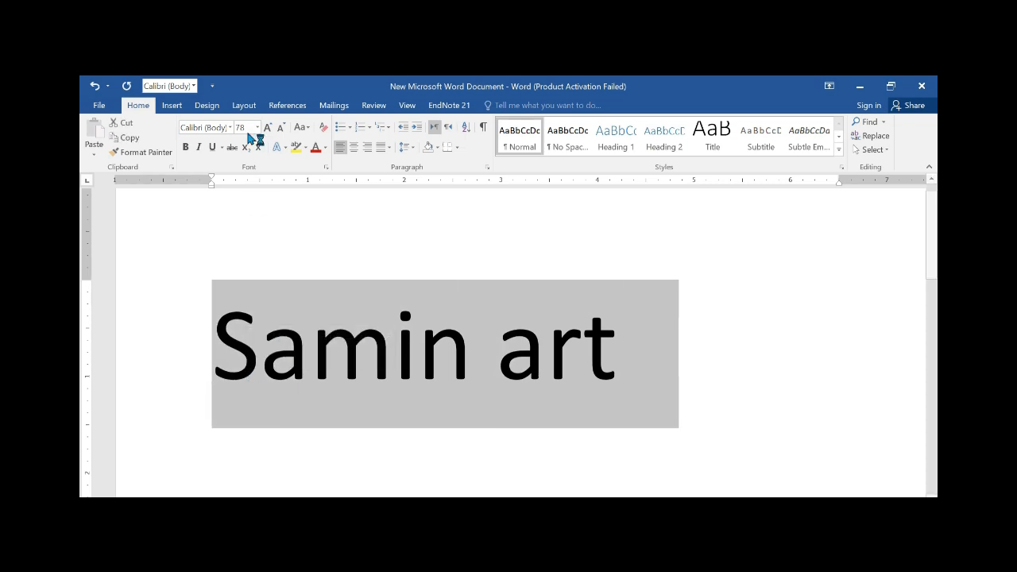
{"action": "left_click", "coordinate": [267, 129]}
{"action": "left_click", "coordinate": [257, 128]}
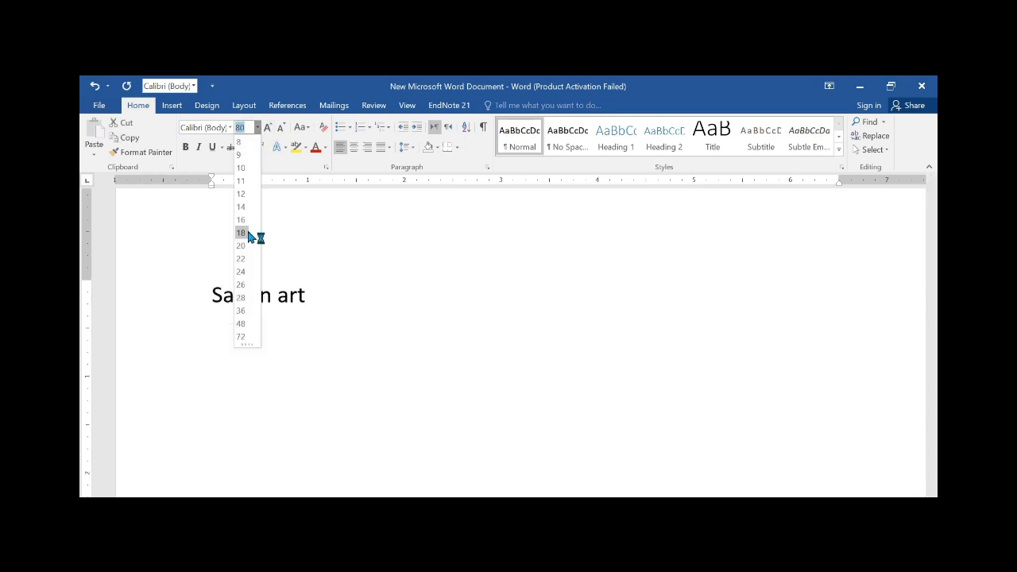
{"action": "left_click", "coordinate": [254, 236]}
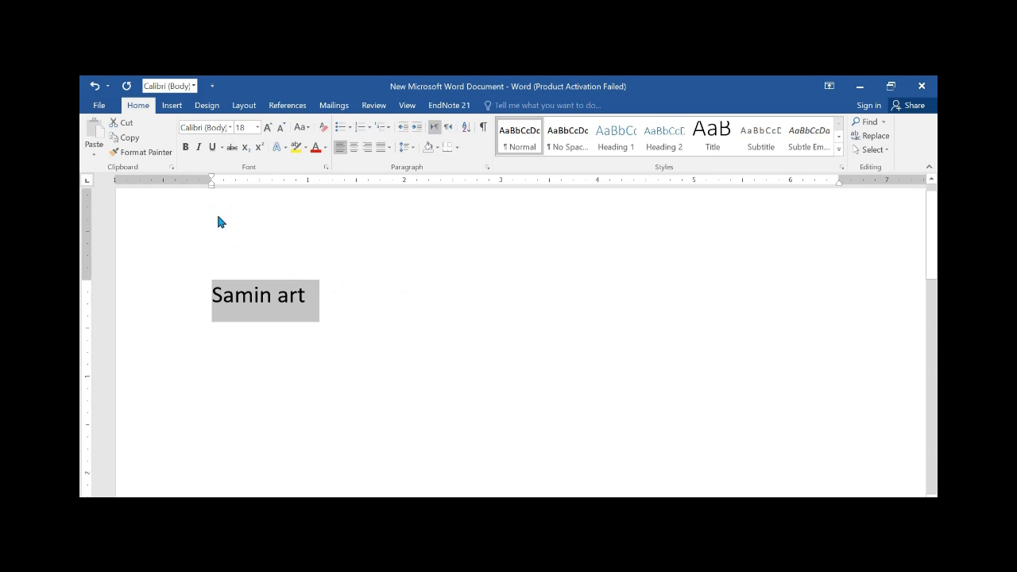
Make "Samin art" bold and change its font to Zenith BRK.
{"action": "left_click", "coordinate": [190, 155]}
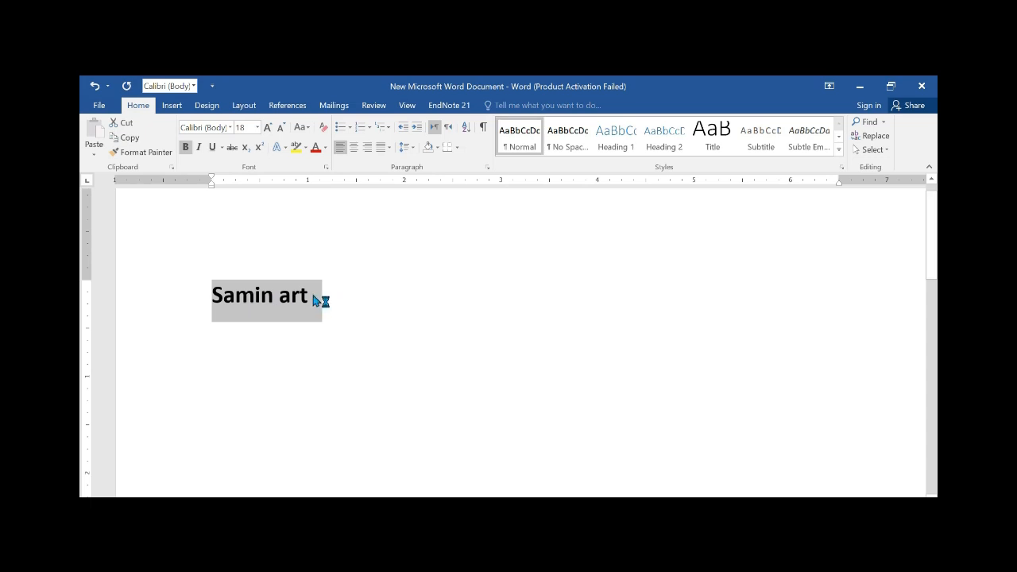
{"action": "left_click", "coordinate": [232, 127]}
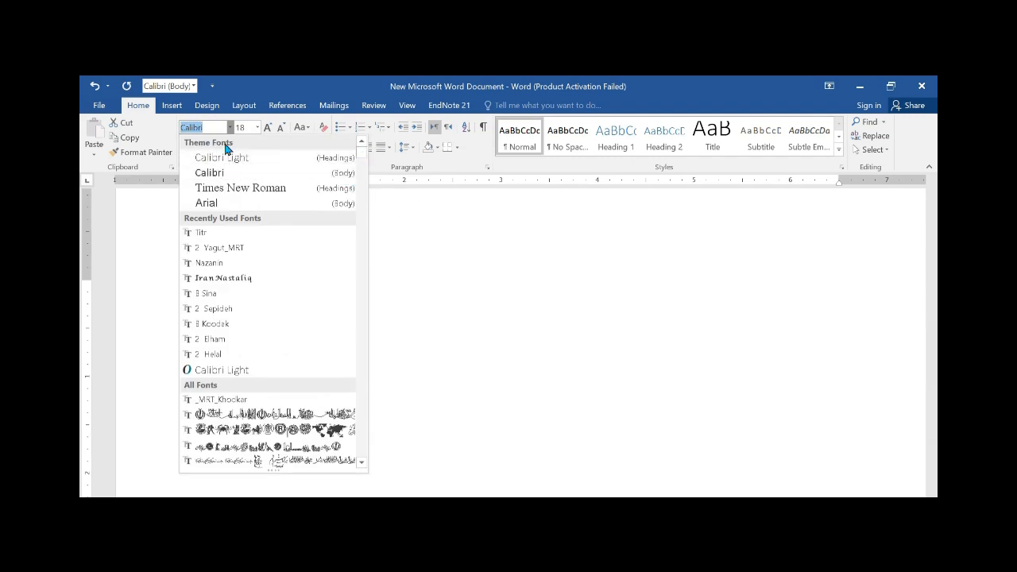
{"action": "left_click_drag", "start_coordinate": [363, 153], "coordinate": [364, 466]}
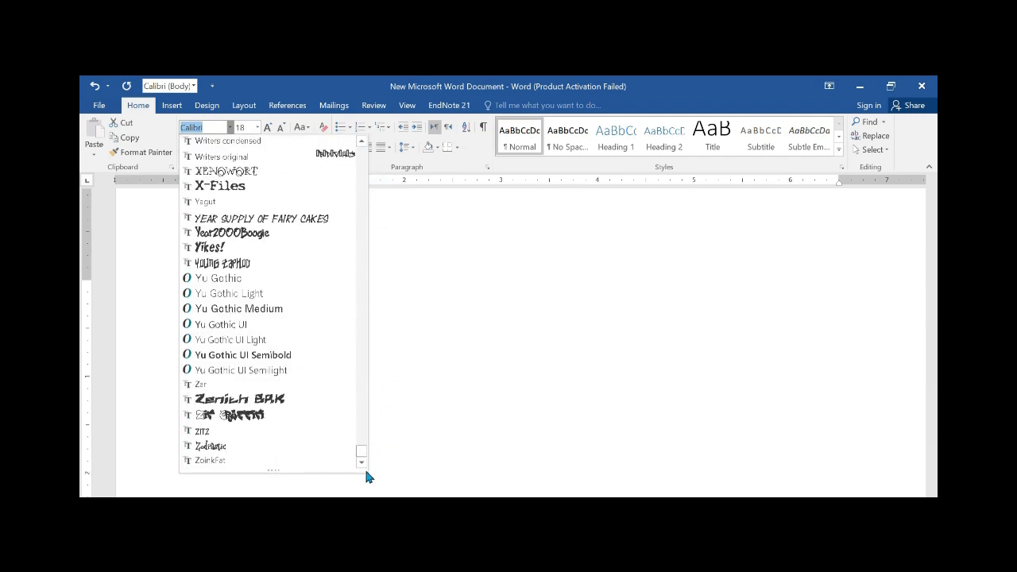
{"action": "left_click", "coordinate": [237, 399]}
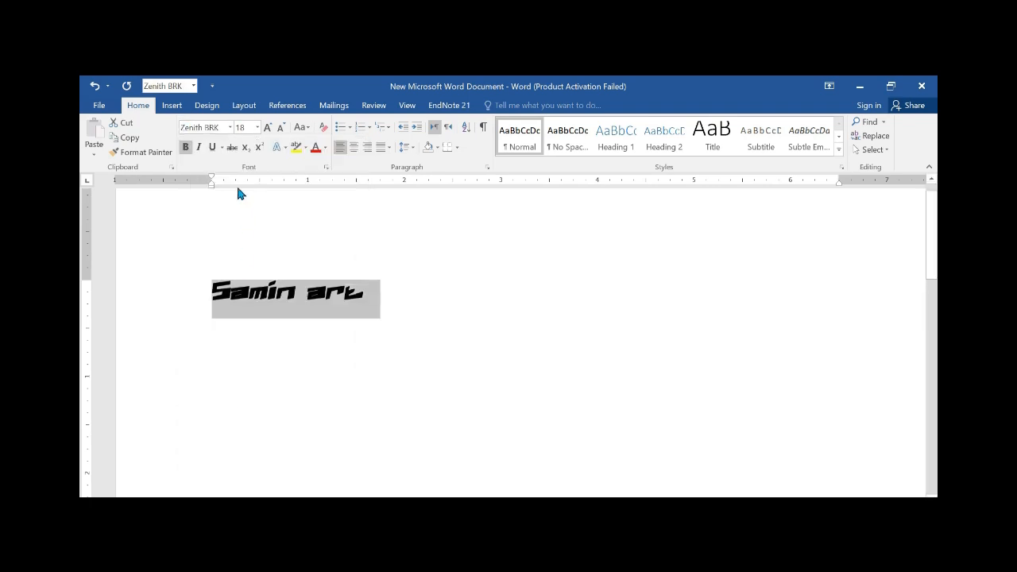
Change the font of "Samin art" to X-Files.
{"action": "left_click", "coordinate": [229, 127]}
{"action": "left_click_drag", "start_coordinate": [362, 153], "coordinate": [367, 493]}
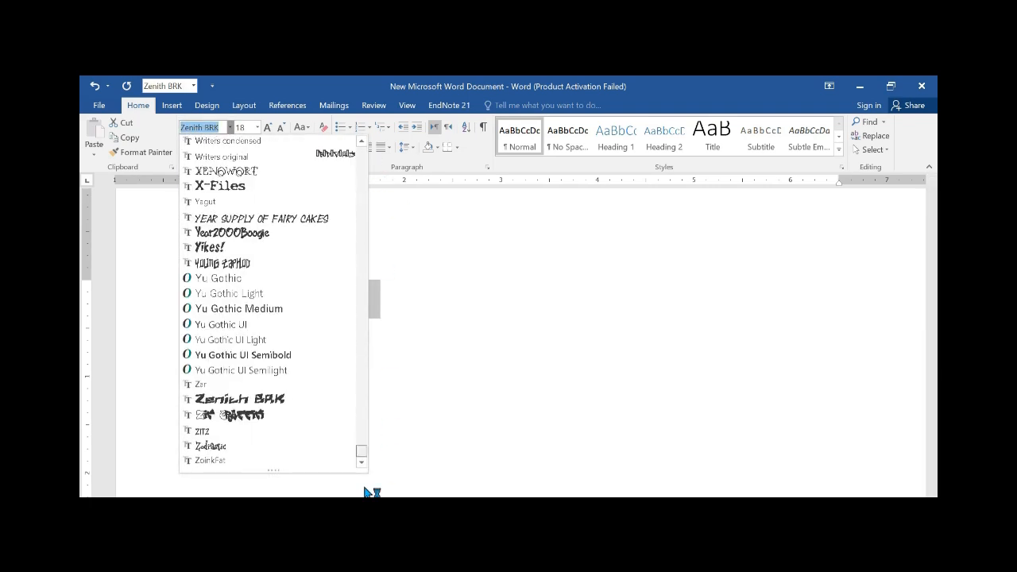
{"action": "left_click", "coordinate": [216, 185]}
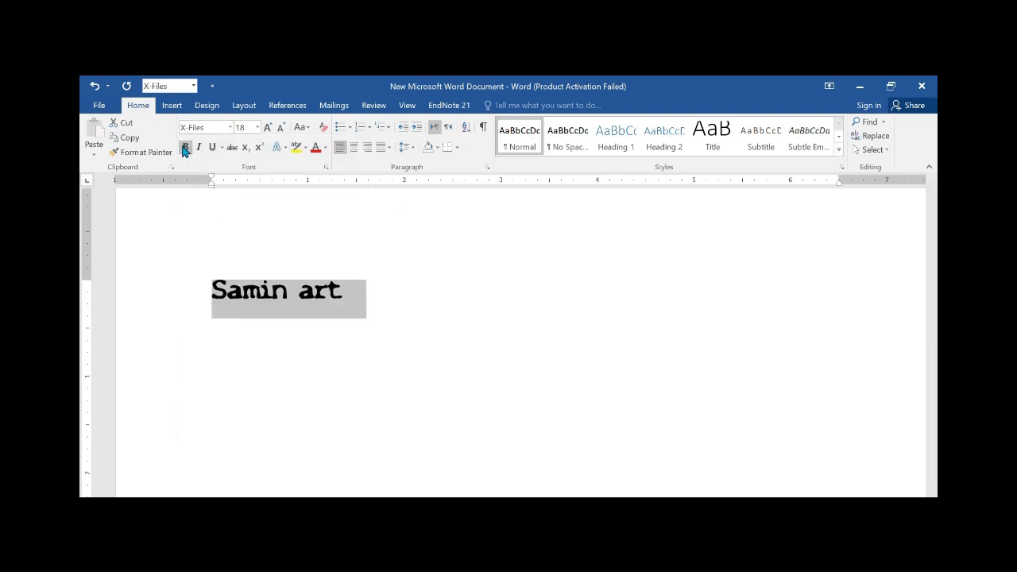
Change the font of "Samin art" to Yu Gothic UI Semibold.
{"action": "left_click", "coordinate": [232, 124]}
{"action": "left_click_drag", "start_coordinate": [355, 149], "coordinate": [354, 459]}
{"action": "left_click", "coordinate": [242, 354]}
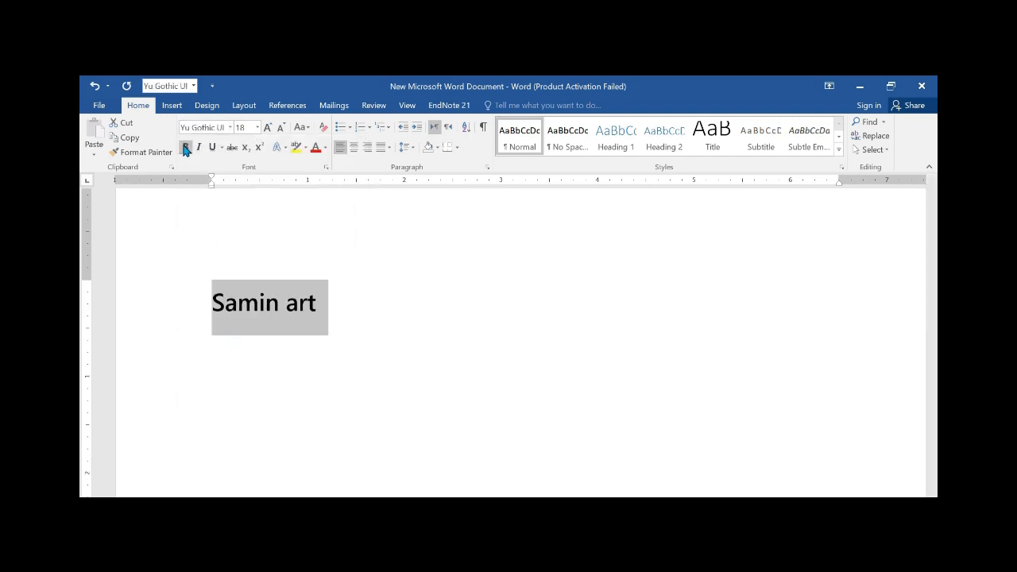
Change the font of "Samin art" to Times New Roman and remove its bold formatting.
{"action": "left_click", "coordinate": [231, 128]}
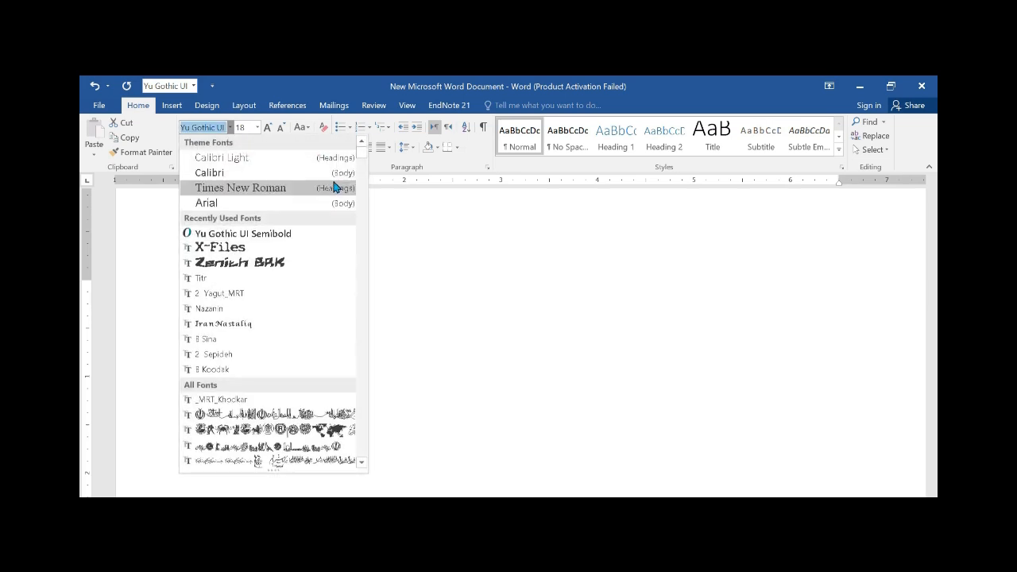
{"action": "left_click", "coordinate": [229, 188]}
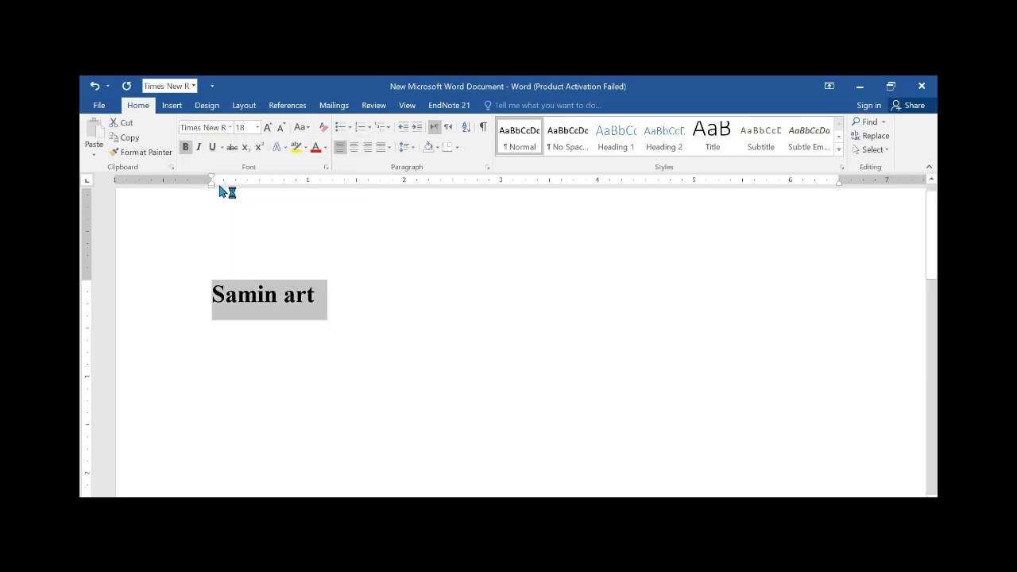
{"action": "left_click", "coordinate": [186, 148]}
{"action": "left_click", "coordinate": [186, 148]}
{"action": "left_click", "coordinate": [186, 148]}
{"action": "left_click", "coordinate": [291, 296]}
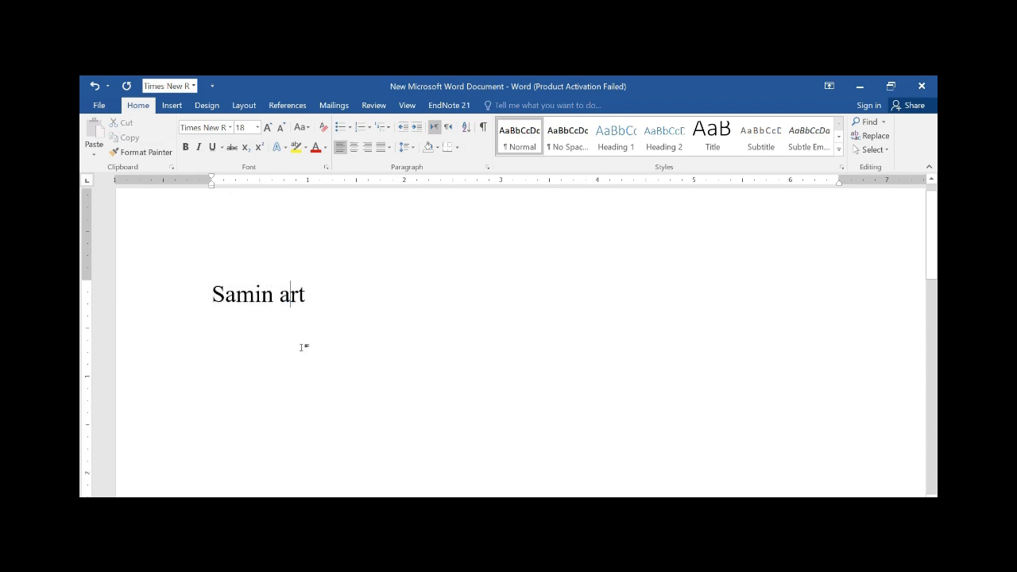
Apply a single underline to "Samin art" and add the Strikethrough effect in the Font dialog.
{"action": "left_click_drag", "start_coordinate": [339, 302], "coordinate": [177, 295]}
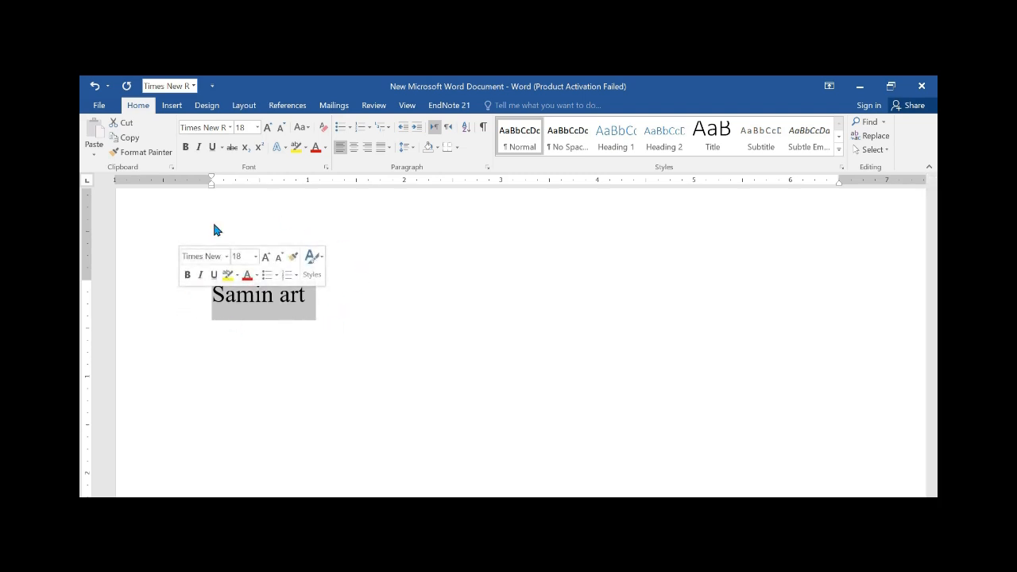
{"action": "left_click", "coordinate": [213, 150]}
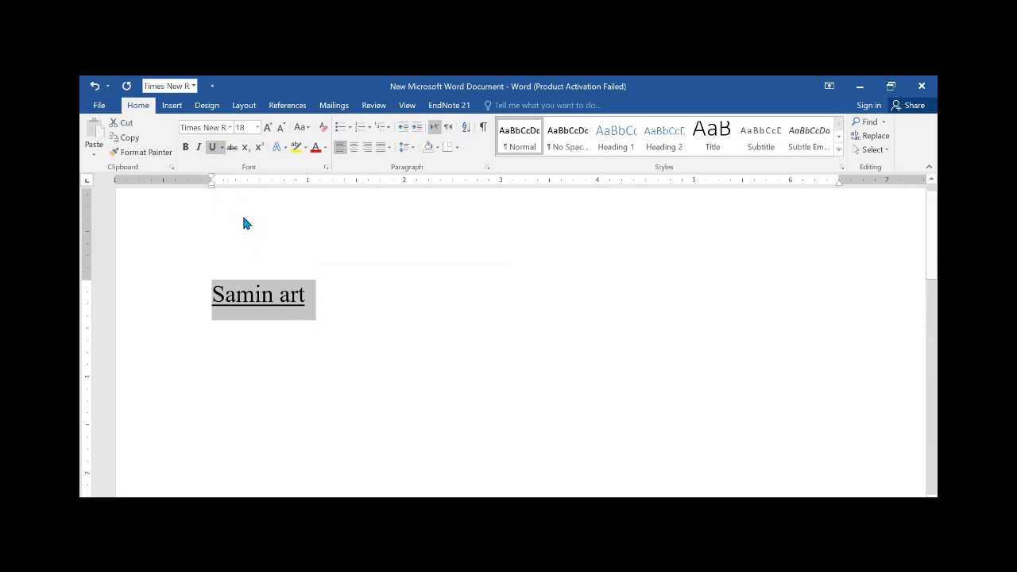
{"action": "left_click", "coordinate": [299, 294]}
{"action": "mouse_move", "coordinate": [314, 299]}
{"action": "left_mouse_down"}
{"action": "mouse_move", "coordinate": [211, 296]}
{"action": "mouse_move", "coordinate": [298, 305]}
{"action": "left_mouse_up"}
{"action": "left_click", "coordinate": [222, 148]}
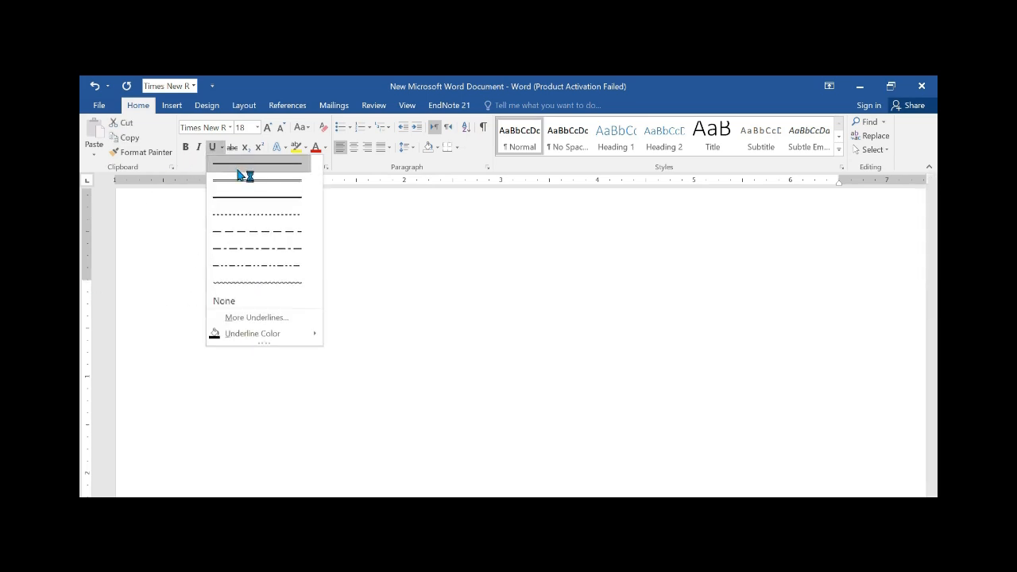
{"action": "left_click", "coordinate": [246, 318]}
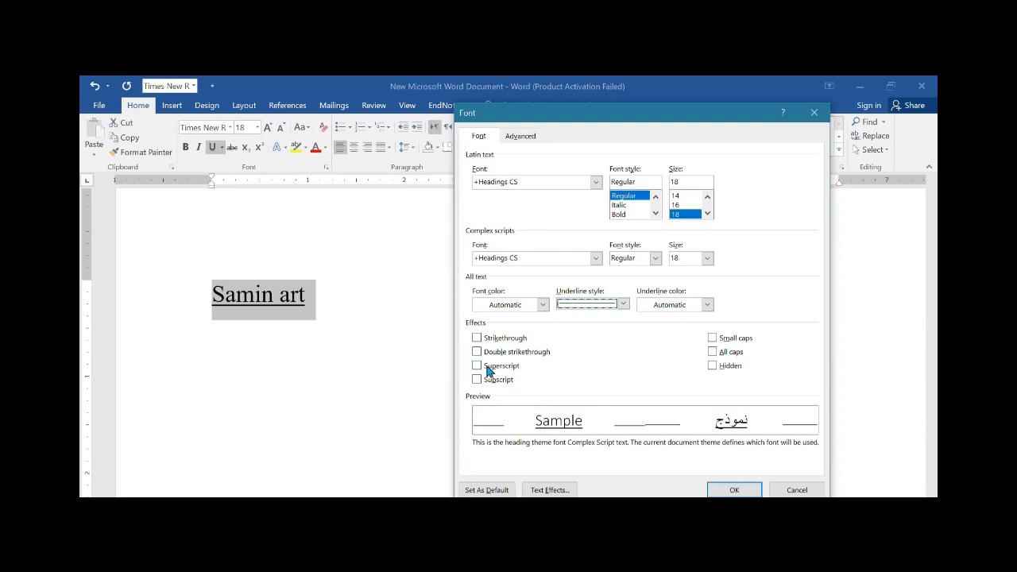
{"action": "left_click", "coordinate": [476, 339]}
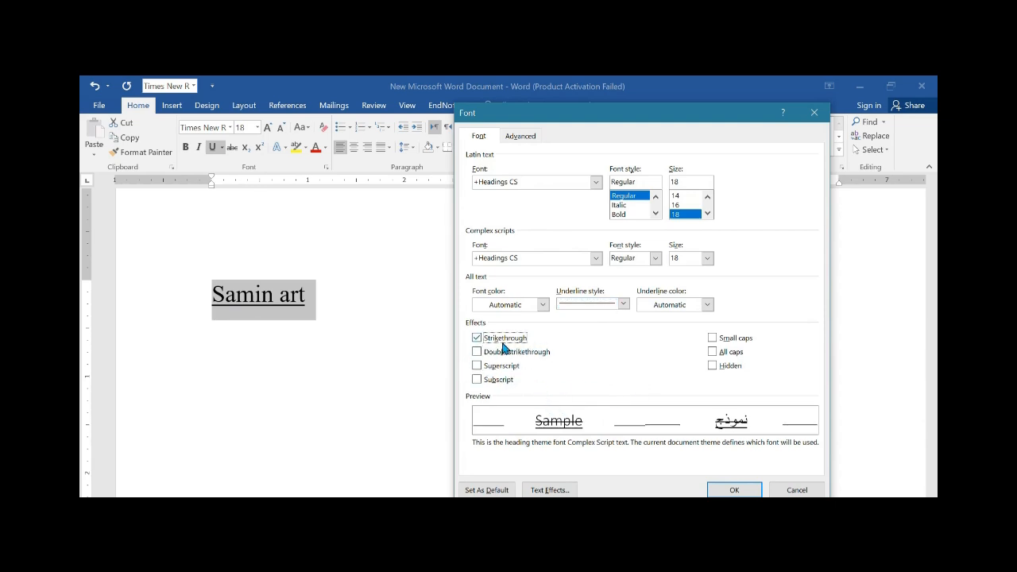
{"action": "left_click", "coordinate": [735, 489]}
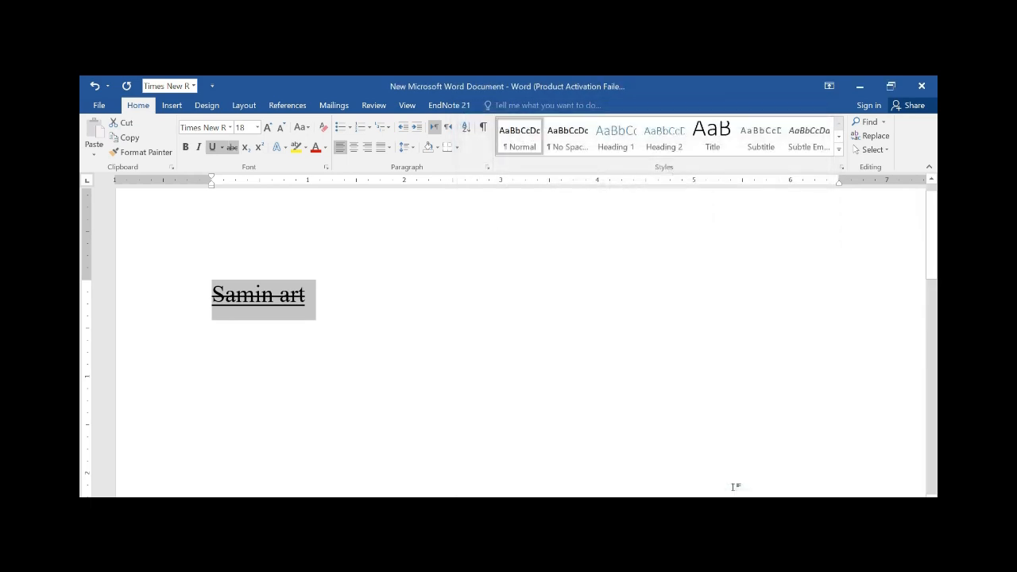
Remove the underline and the strikethrough from "Samin art".
{"action": "left_click", "coordinate": [213, 149]}
{"action": "left_click", "coordinate": [233, 149]}
{"action": "left_click", "coordinate": [232, 149]}
{"action": "left_click", "coordinate": [232, 149]}
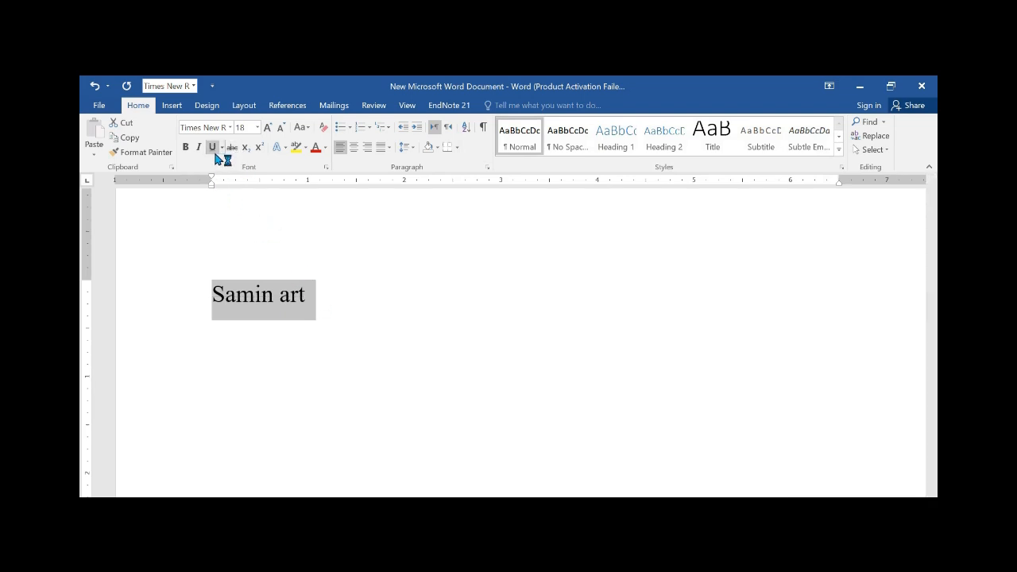
Apply a wavy underline to the text "Samin art".
{"action": "left_click", "coordinate": [212, 148]}
{"action": "left_click", "coordinate": [223, 148]}
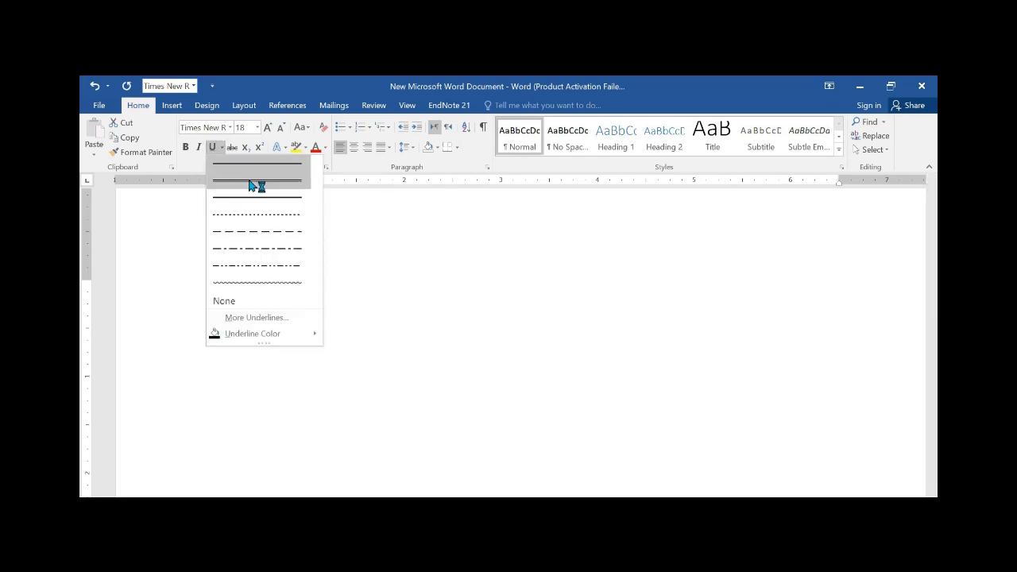
{"action": "left_click", "coordinate": [240, 285]}
{"action": "left_click", "coordinate": [308, 312]}
{"action": "left_click_drag", "start_coordinate": [308, 310], "coordinate": [236, 307]}
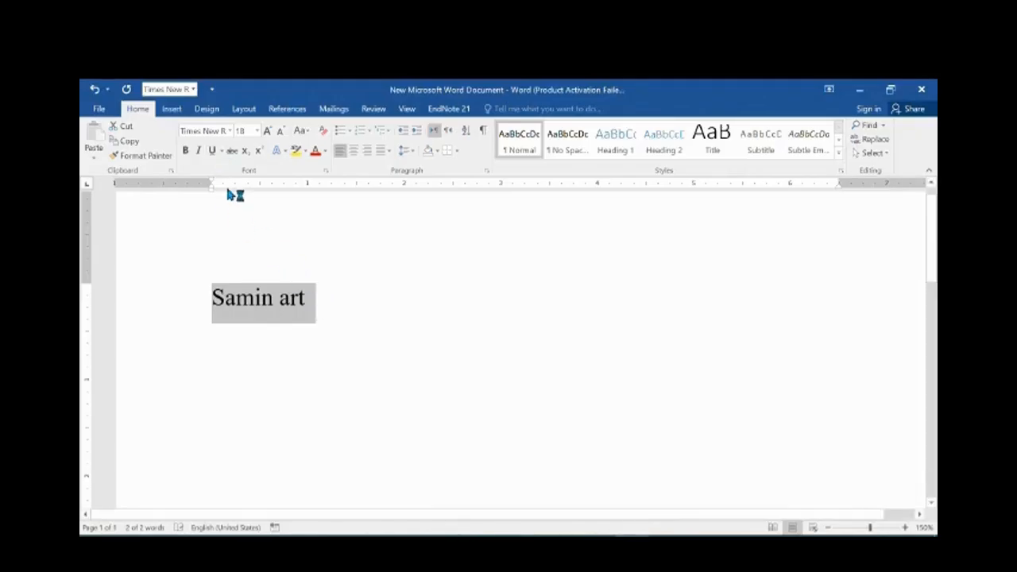
{"action": "left_click", "coordinate": [221, 150]}
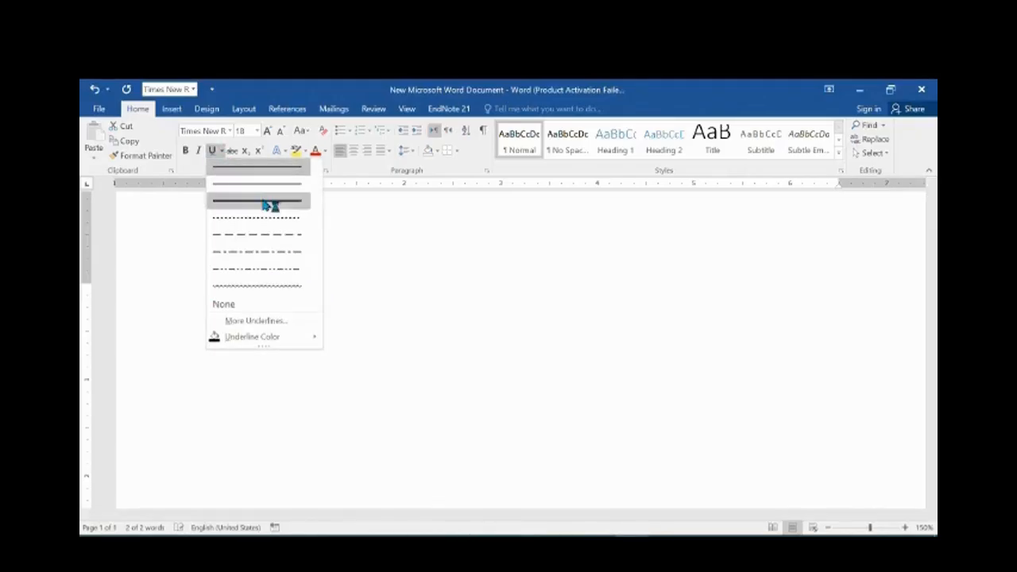
{"action": "left_click", "coordinate": [258, 286]}
{"action": "left_click", "coordinate": [302, 327]}
Change the underline style of "Samin art" to the thick solid line.
{"action": "left_click_drag", "start_coordinate": [309, 310], "coordinate": [213, 311]}
{"action": "left_click", "coordinate": [222, 150]}
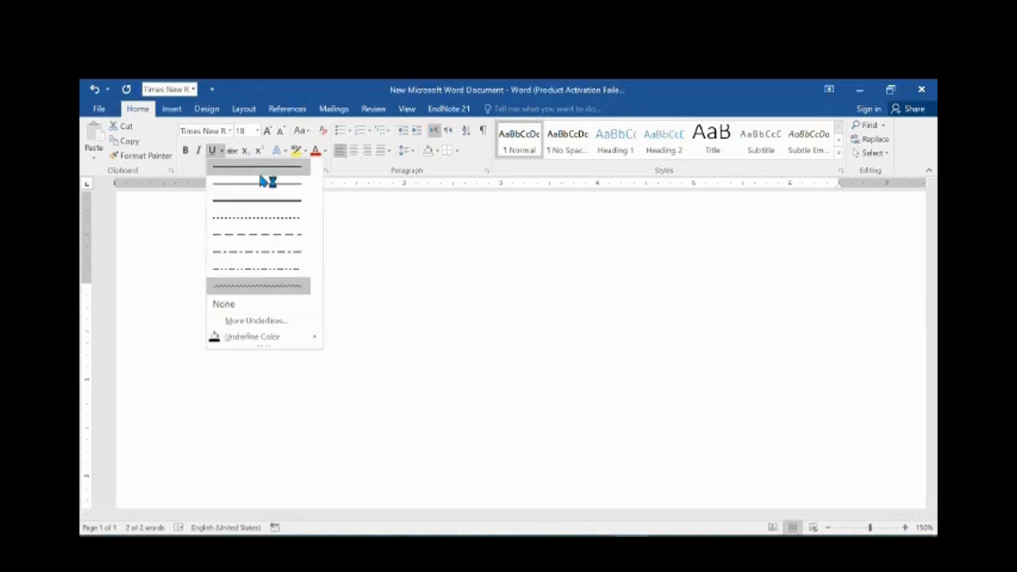
{"action": "left_click", "coordinate": [257, 197]}
{"action": "left_click", "coordinate": [328, 277]}
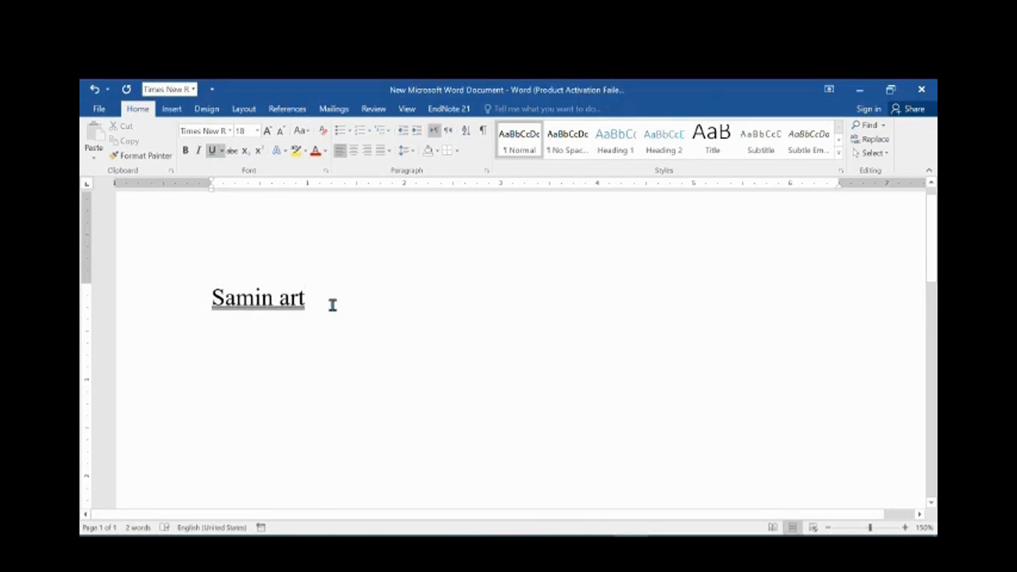
Remove the thick underline from the text "Samin art".
{"action": "left_click_drag", "start_coordinate": [333, 305], "coordinate": [215, 295]}
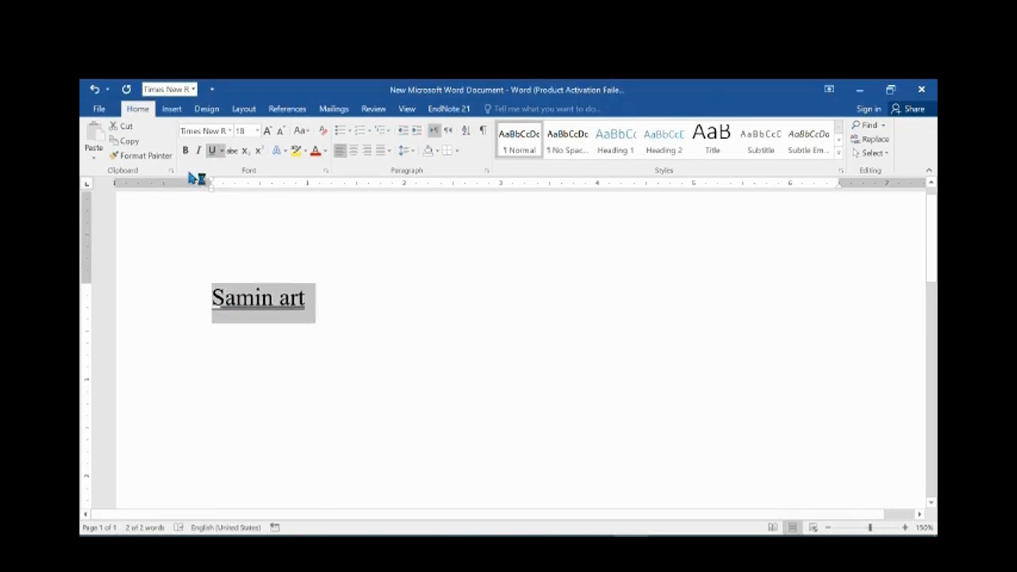
{"action": "left_click", "coordinate": [283, 299]}
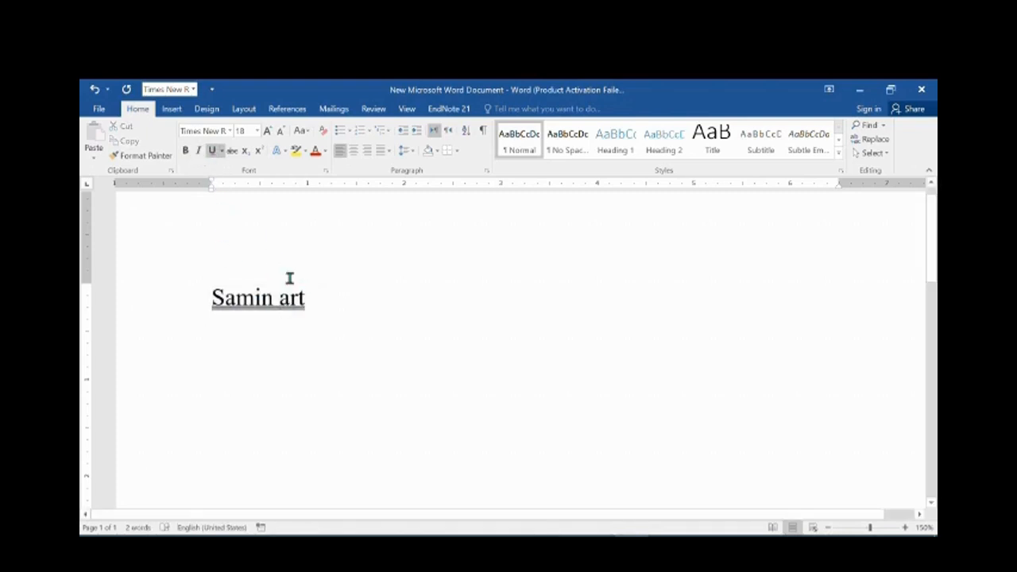
{"action": "triple_click", "coordinate": [295, 305]}
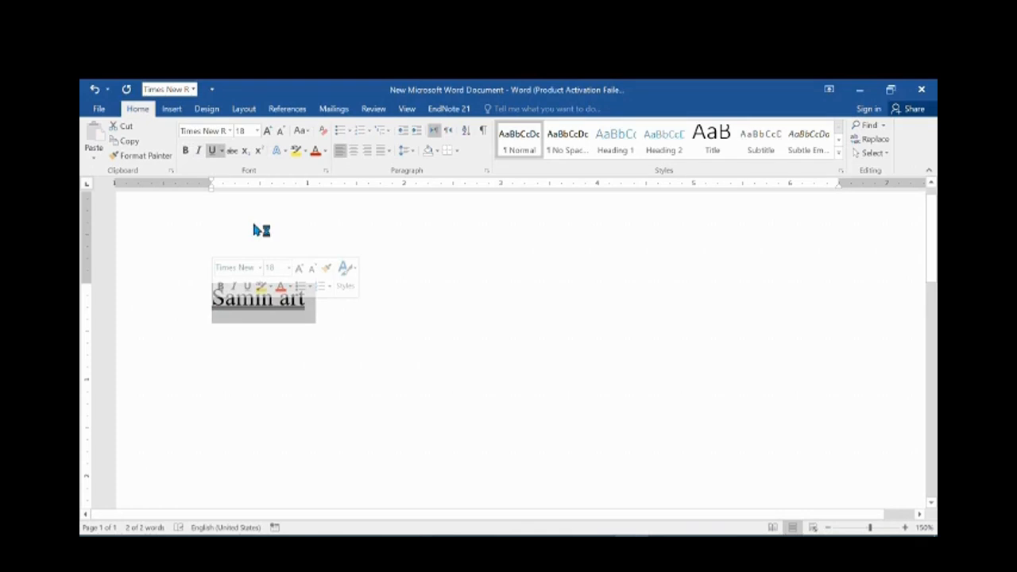
{"action": "left_click", "coordinate": [213, 151]}
Increase the font size of "Samin art" stepwise to 72.
{"action": "left_click", "coordinate": [305, 297]}
{"action": "left_click_drag", "start_coordinate": [306, 298], "coordinate": [213, 297]}
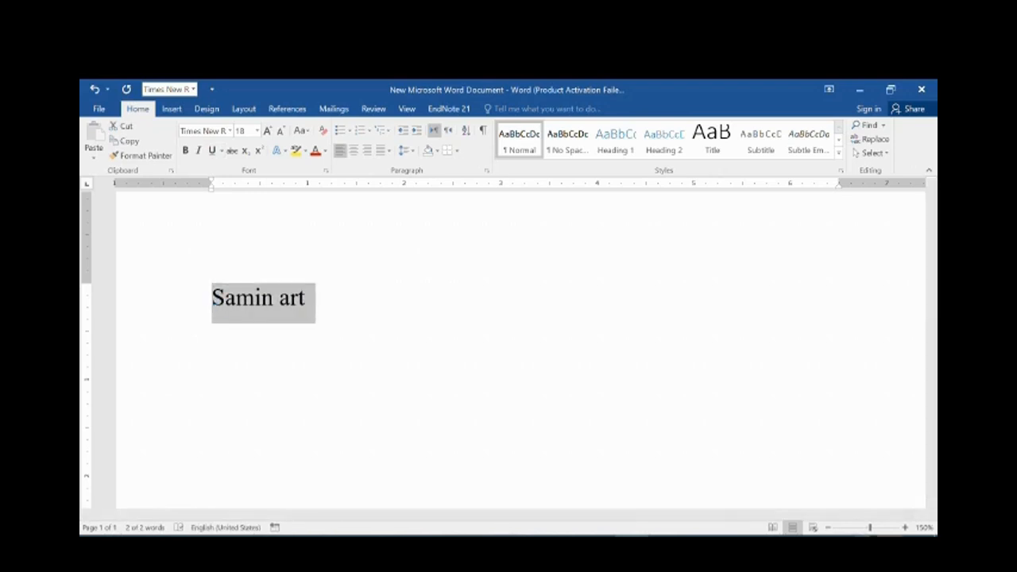
{"action": "left_click", "coordinate": [268, 130]}
{"action": "left_click", "coordinate": [268, 131]}
{"action": "left_click", "coordinate": [268, 130]}
{"action": "left_click", "coordinate": [268, 130]}
{"action": "left_click", "coordinate": [268, 130]}
{"action": "left_click", "coordinate": [268, 130]}
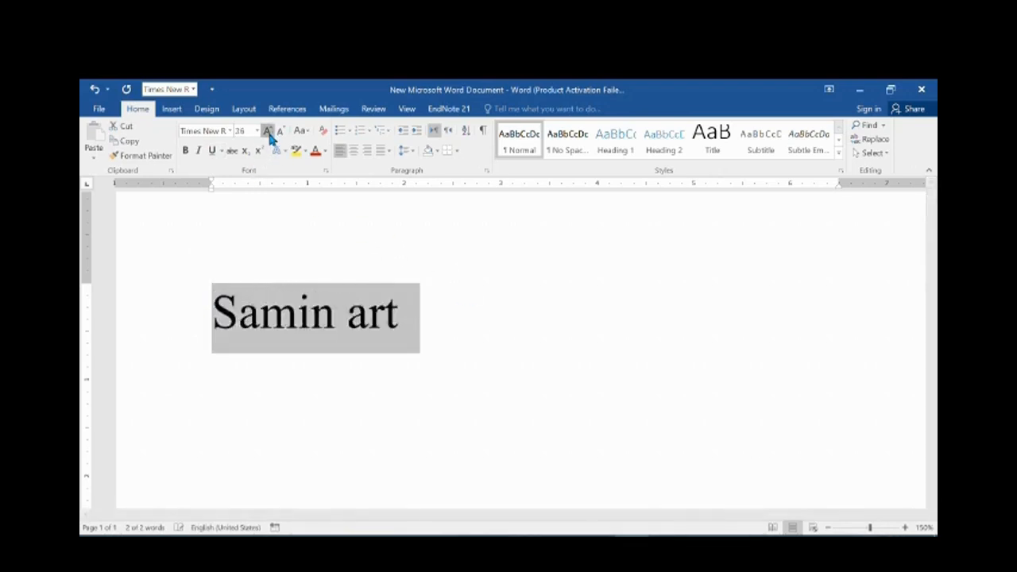
{"action": "left_click", "coordinate": [268, 131]}
{"action": "left_click", "coordinate": [268, 131]}
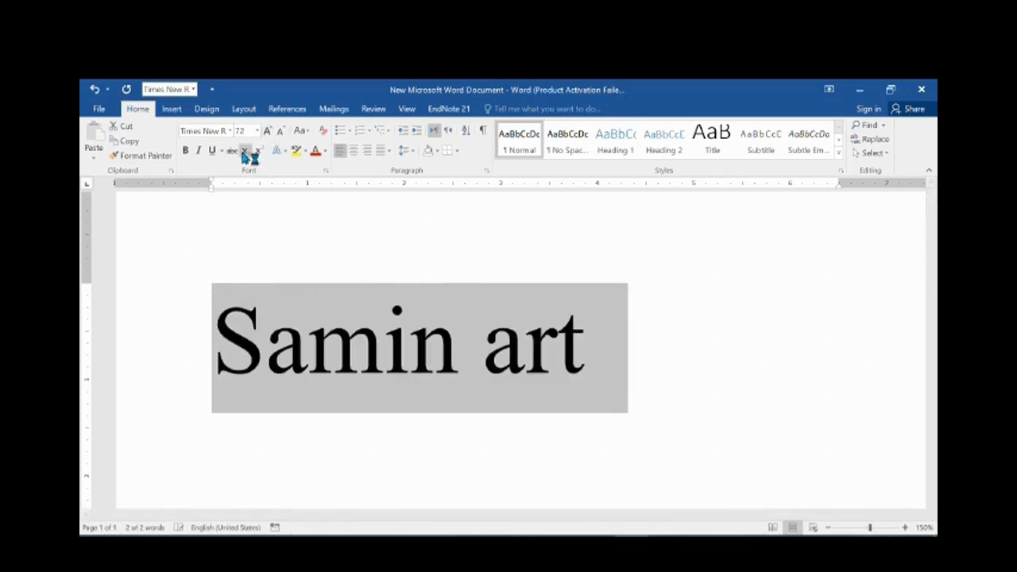
Apply italic formatting to "Samin art".
{"action": "left_click", "coordinate": [201, 156]}
{"action": "left_click", "coordinate": [200, 154]}
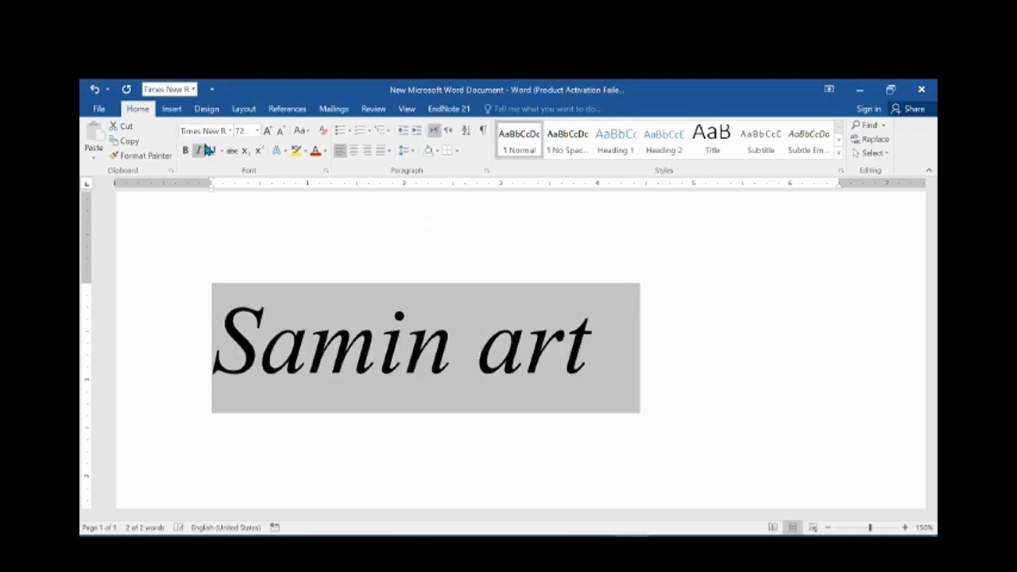
{"action": "left_click", "coordinate": [398, 542]}
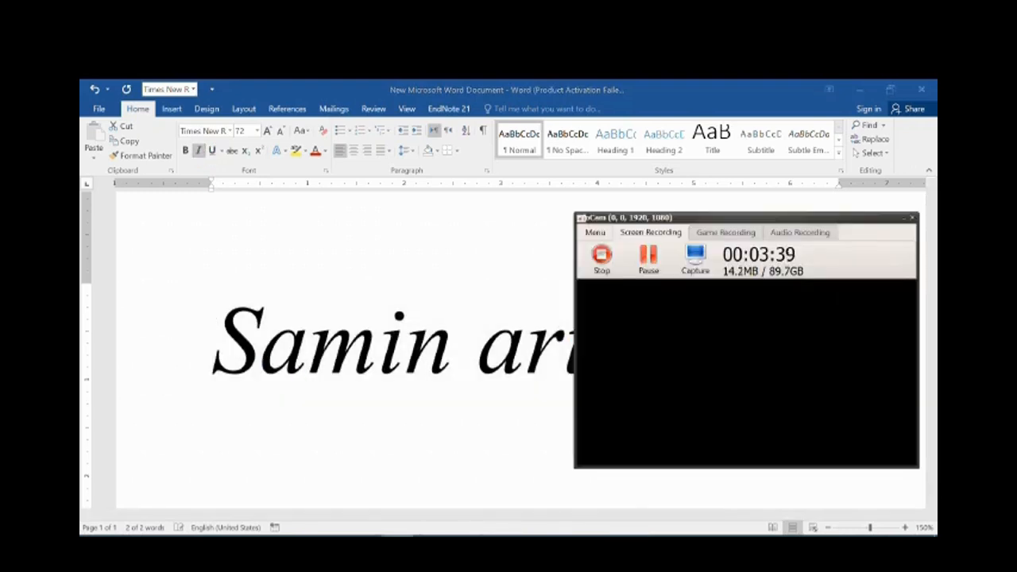
{"action": "left_click", "coordinate": [397, 542]}
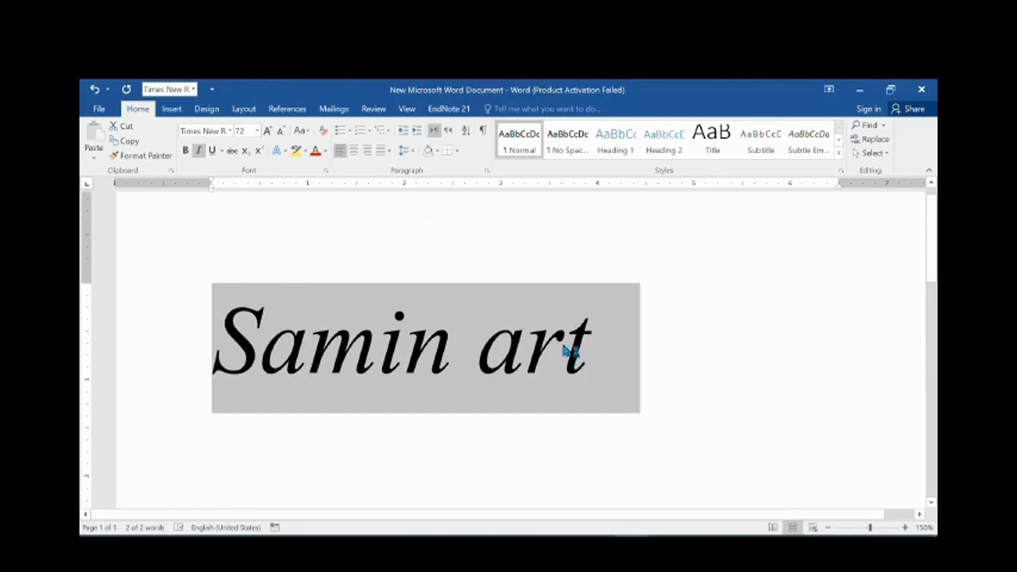
Remove the italic formatting from "Samin art".
{"action": "left_click", "coordinate": [601, 348]}
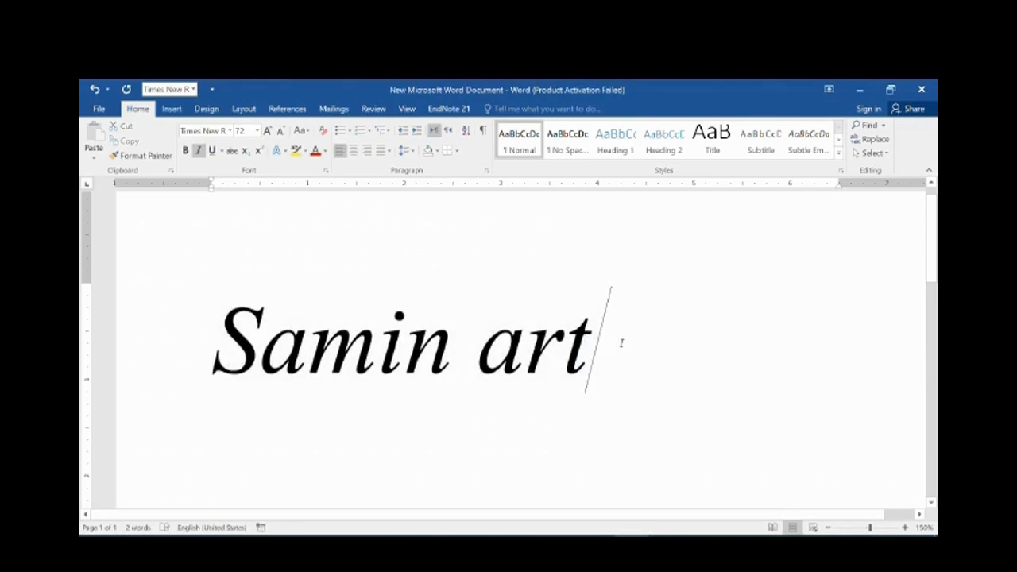
{"action": "left_click_drag", "start_coordinate": [620, 344], "coordinate": [186, 367]}
{"action": "left_click", "coordinate": [198, 150]}
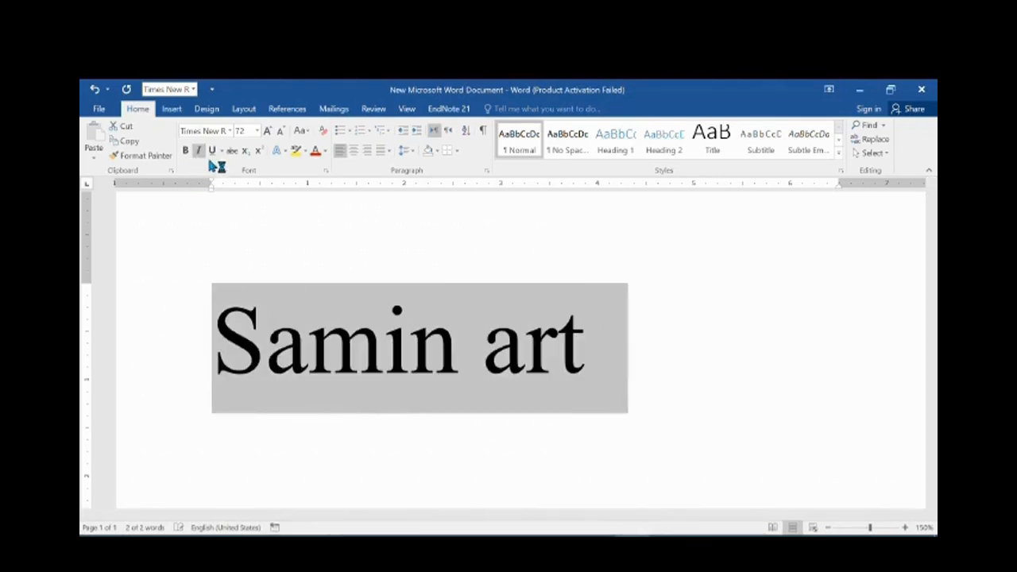
Add a 3 after "Samin art" and format it as superscript.
{"action": "left_click", "coordinate": [657, 385]}
{"action": "type", "text": "3"}
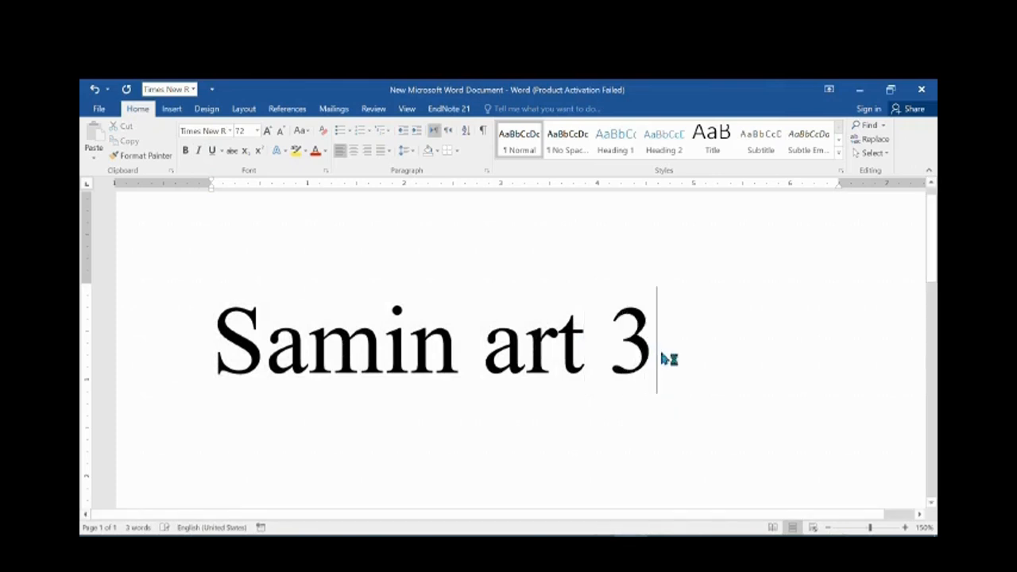
{"action": "left_click_drag", "start_coordinate": [665, 356], "coordinate": [636, 354]}
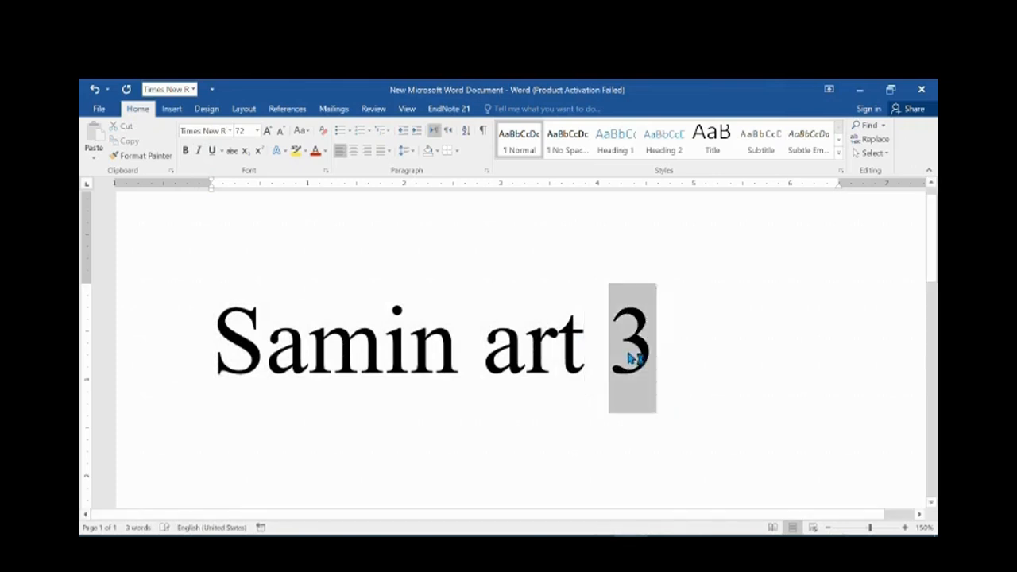
{"action": "left_click", "coordinate": [260, 153]}
{"action": "left_click", "coordinate": [599, 354]}
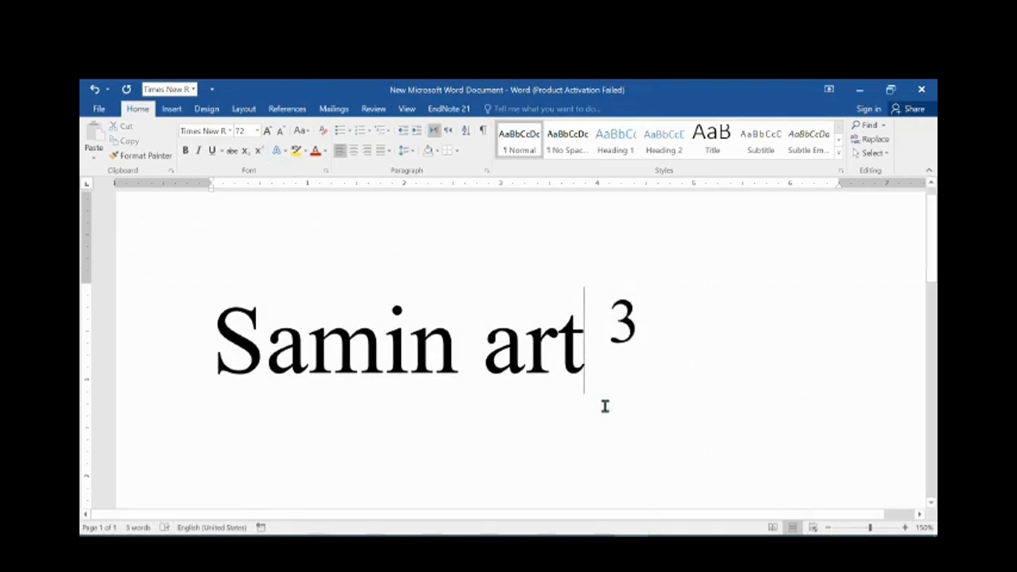
Enter "2 3" in normal script on a new line and format its 3 as superscript.
{"action": "left_click", "coordinate": [659, 345]}
{"action": "key", "text": "Return"}
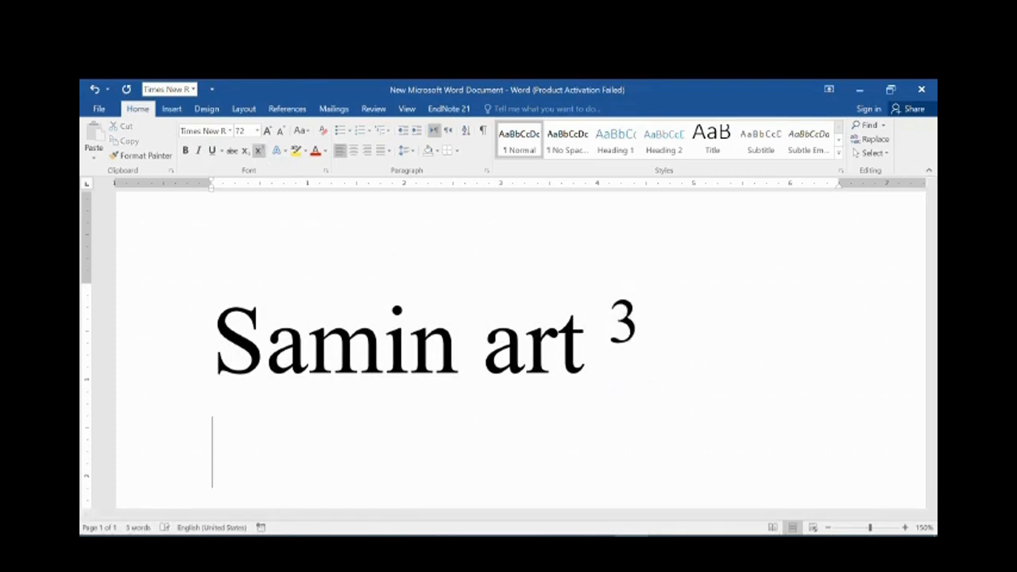
{"action": "left_click", "coordinate": [259, 151]}
{"action": "type", "text": "2 3"}
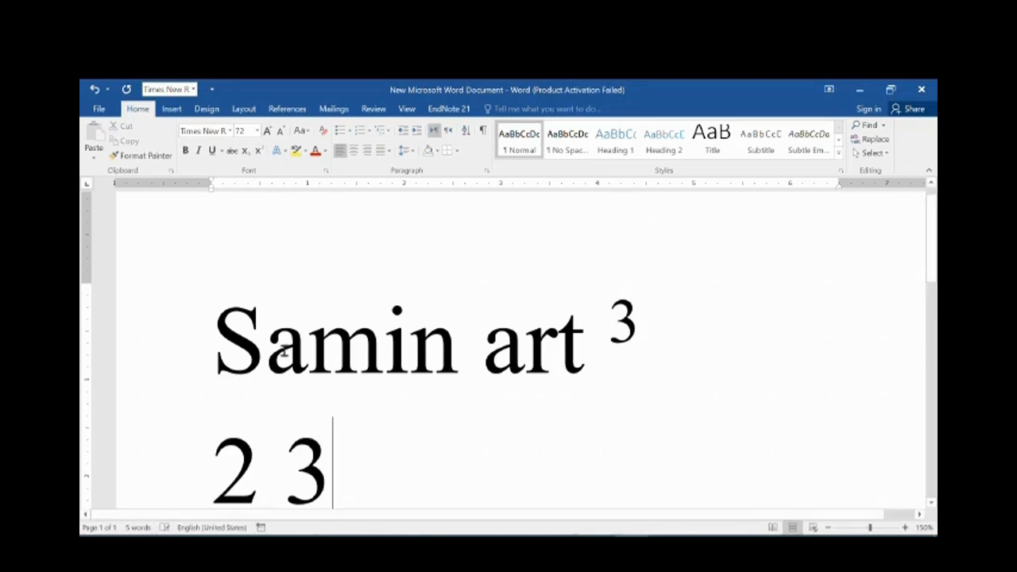
{"action": "scroll", "coordinate": [316, 374], "scroll_direction": "down", "scroll_amount": 2}
{"action": "double_click", "coordinate": [312, 373]}
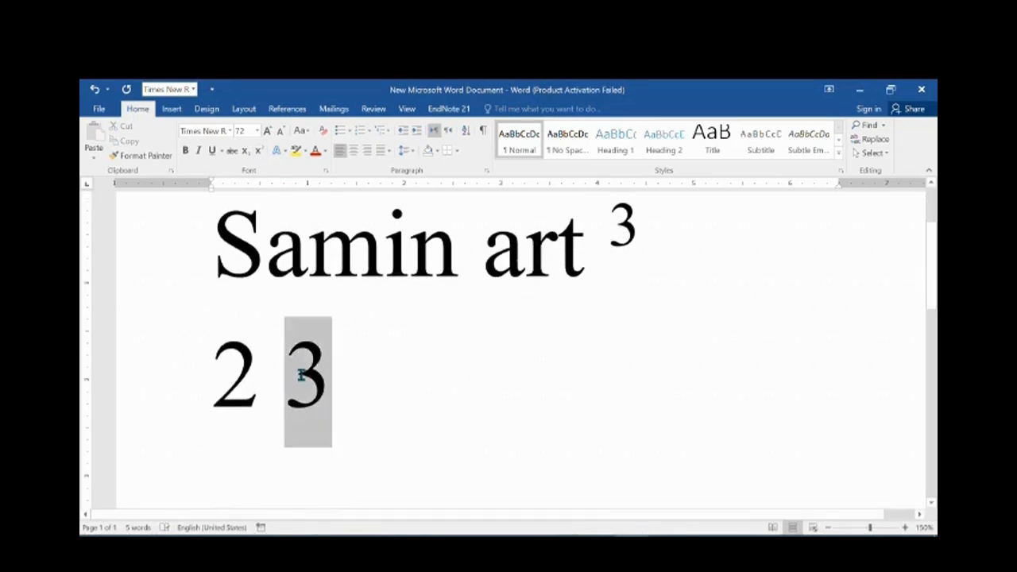
{"action": "left_click", "coordinate": [260, 155]}
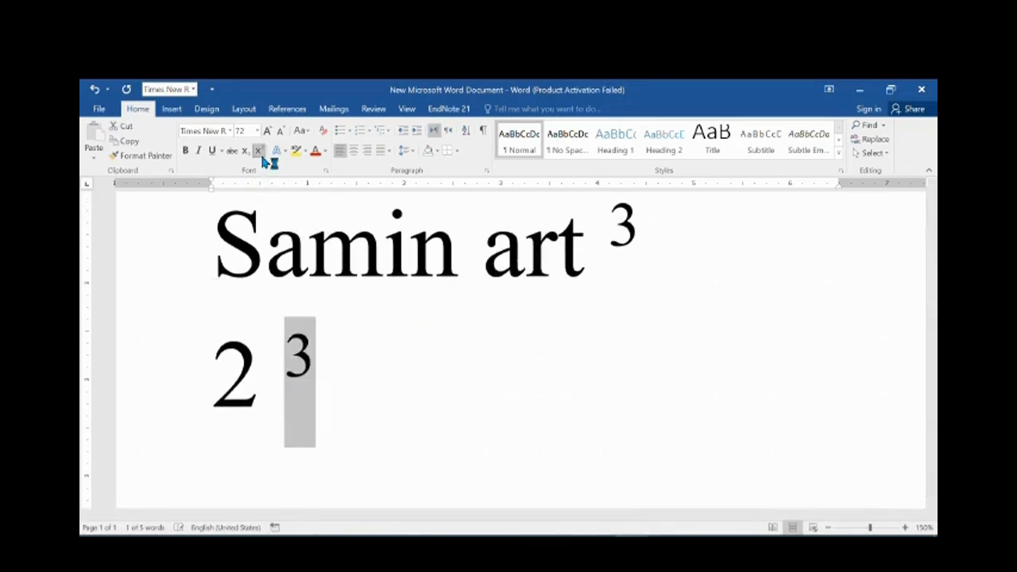
Shrink the superscript 3 on the second line to size 28 and set it back to 72.
{"action": "left_click", "coordinate": [276, 131]}
{"action": "left_click", "coordinate": [276, 131]}
{"action": "left_click", "coordinate": [276, 131]}
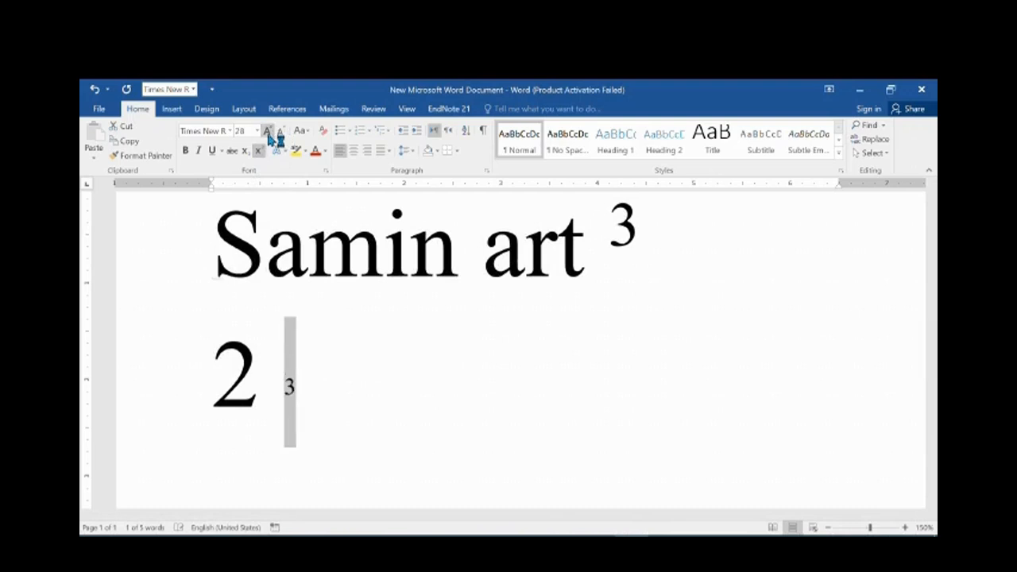
{"action": "left_click", "coordinate": [257, 130]}
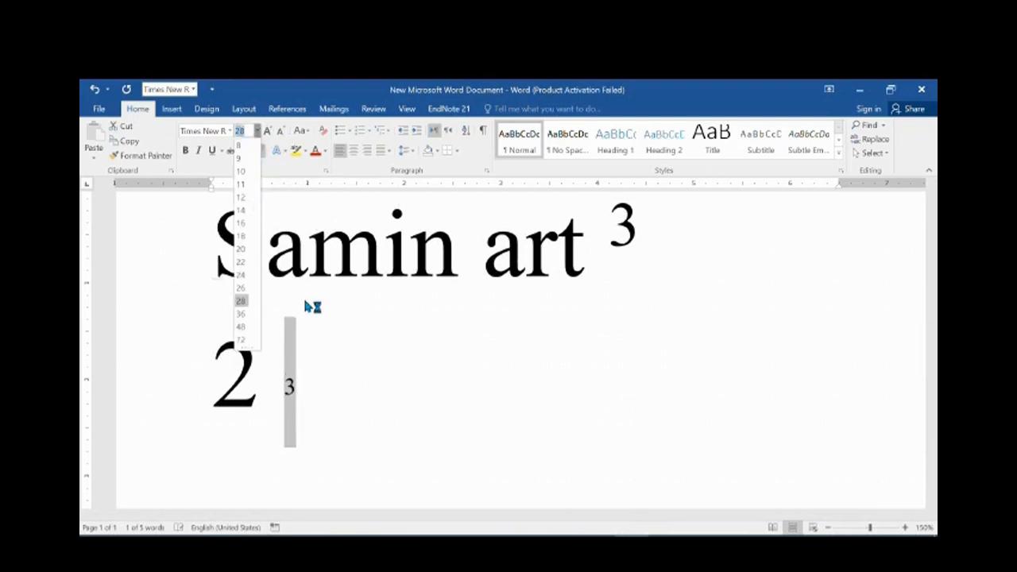
{"action": "left_click", "coordinate": [242, 340]}
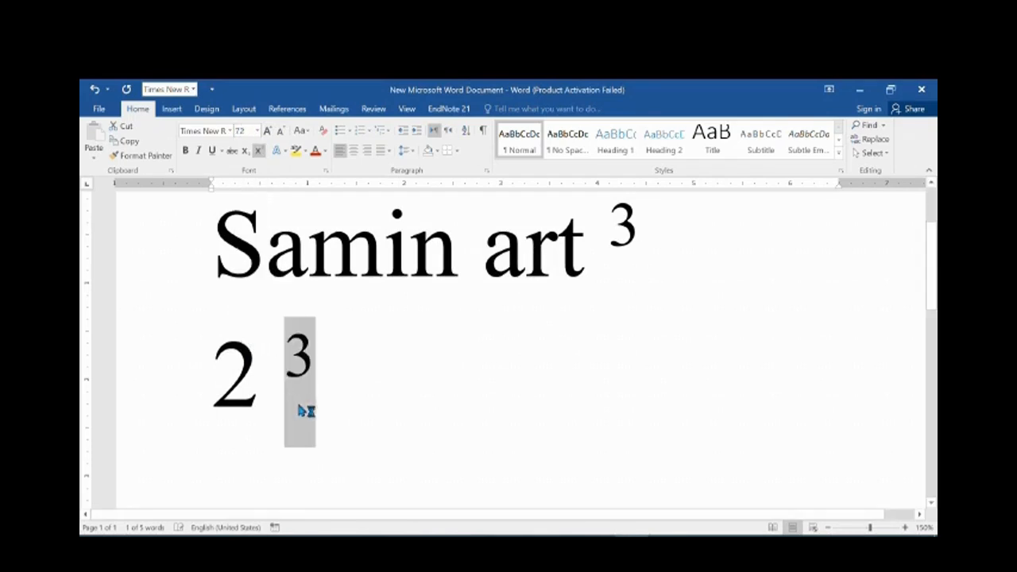
Change the 3 on the second line from superscript to subscript.
{"action": "left_click", "coordinate": [254, 370]}
{"action": "double_click", "coordinate": [299, 361]}
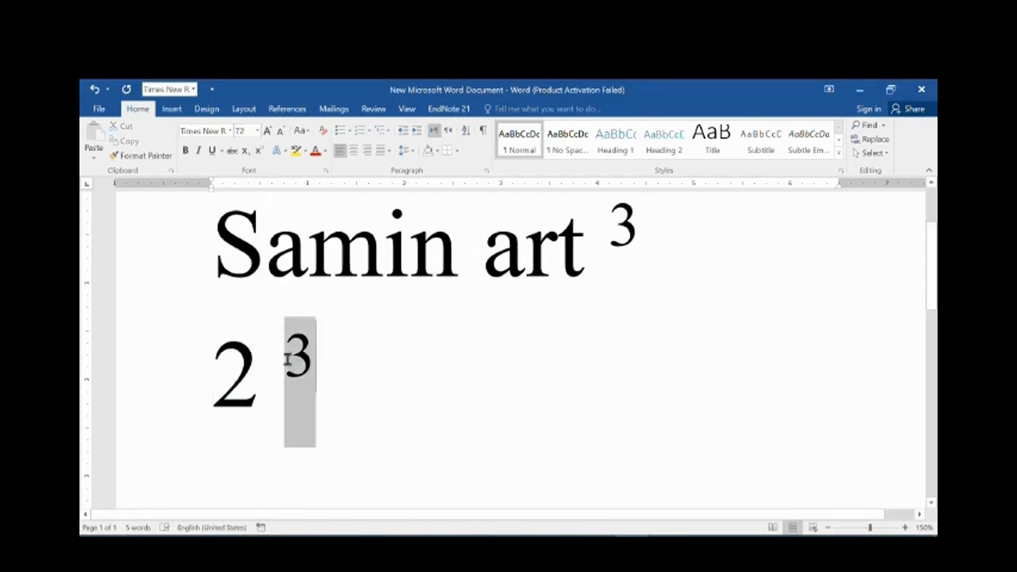
{"action": "left_click", "coordinate": [247, 158]}
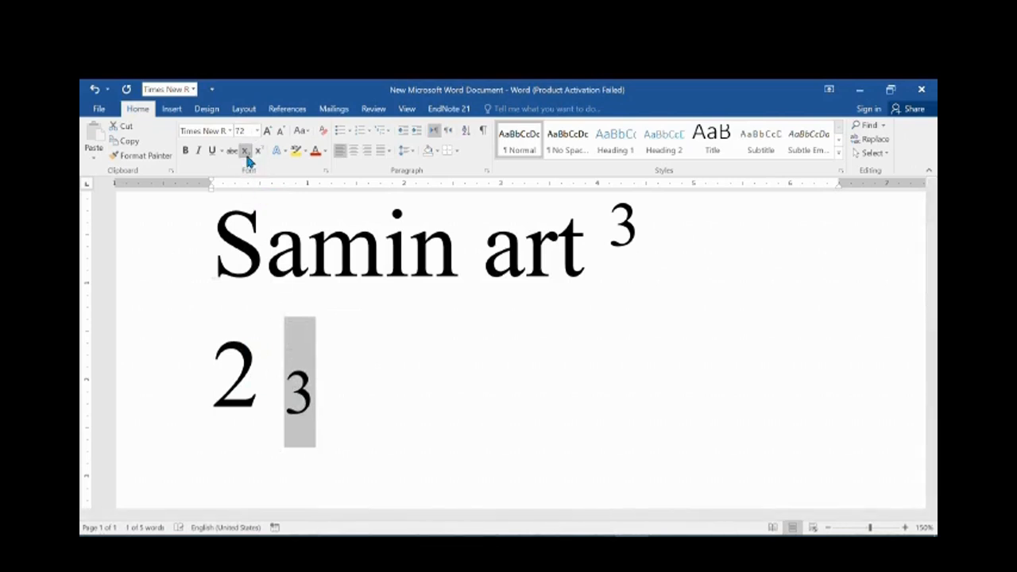
Delete the second line and the superscript 3 after "Samin art".
{"action": "left_click_drag", "start_coordinate": [316, 393], "coordinate": [236, 410]}
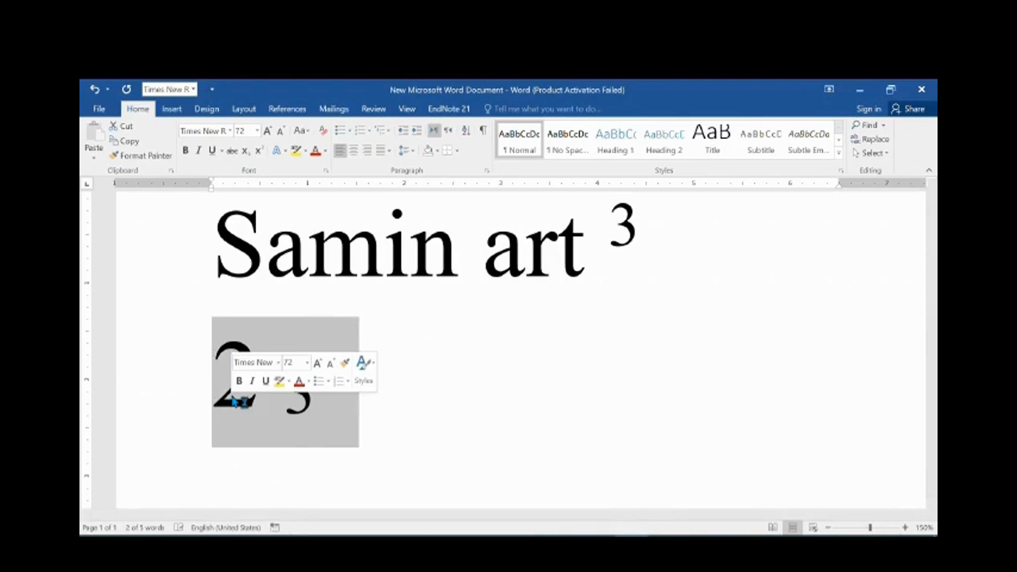
{"action": "left_click", "coordinate": [349, 379]}
{"action": "left_click_drag", "start_coordinate": [350, 379], "coordinate": [620, 239]}
{"action": "key", "text": "BackSpace"}
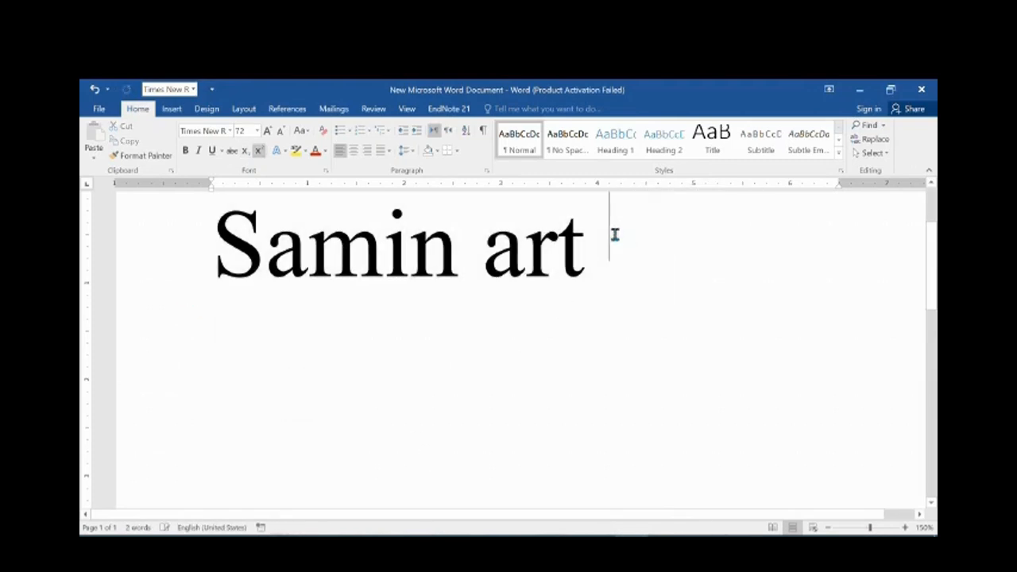
{"action": "scroll", "coordinate": [609, 236], "scroll_direction": "up", "scroll_amount": 2}
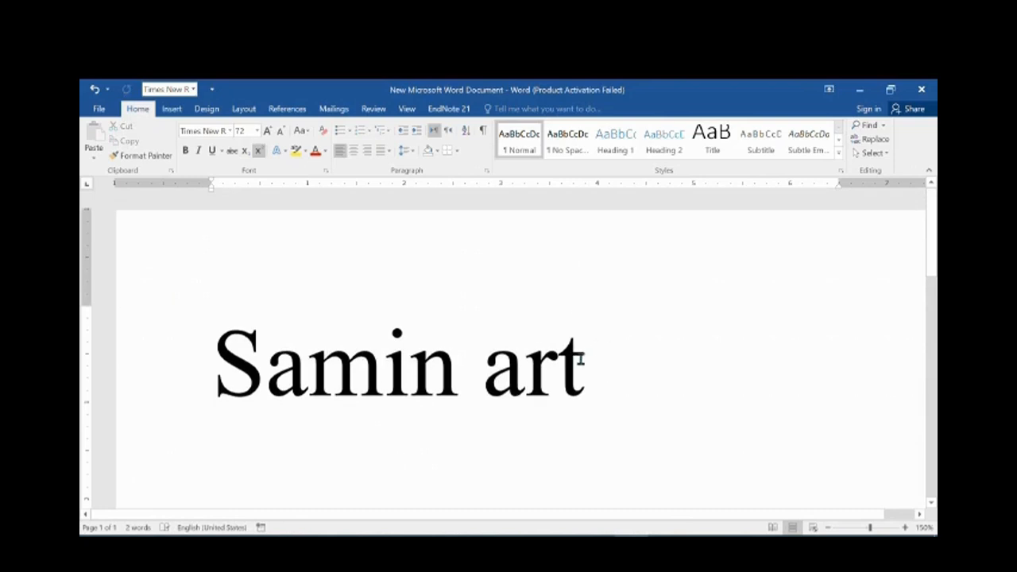
Apply Sentence case to "Samin art" and try the lowercase option on it.
{"action": "left_click_drag", "start_coordinate": [581, 360], "coordinate": [215, 367]}
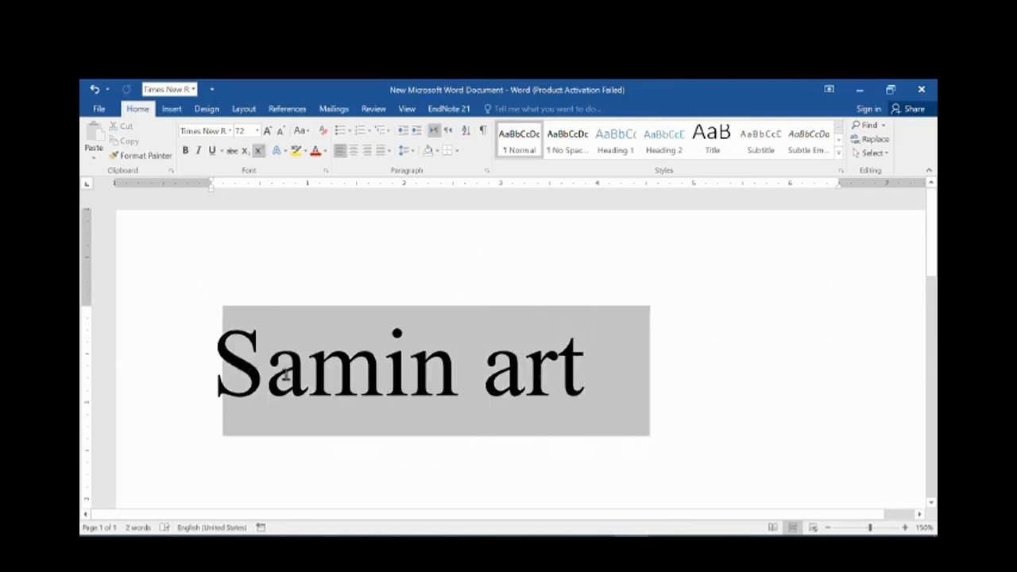
{"action": "left_click", "coordinate": [308, 132]}
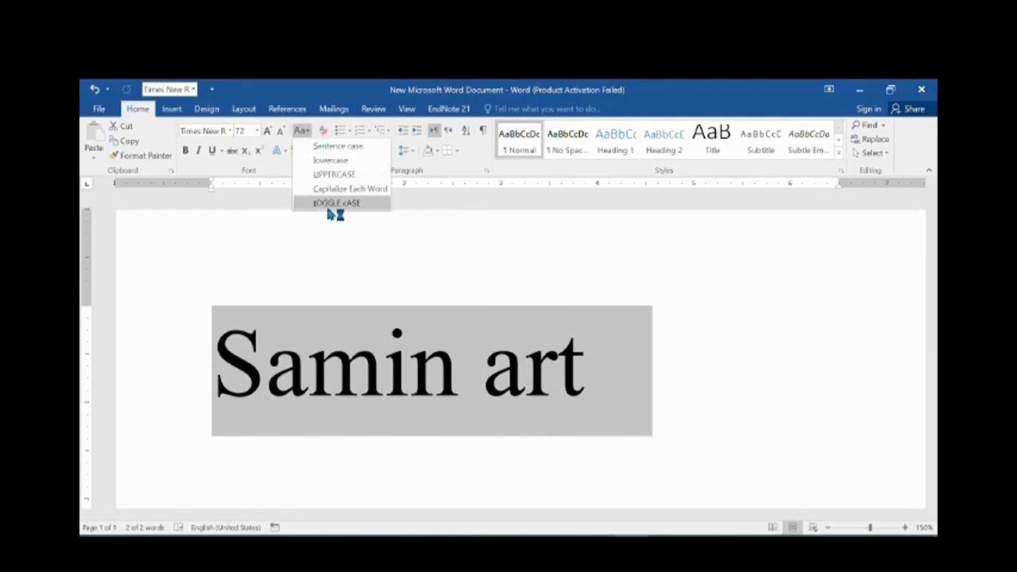
{"action": "left_click", "coordinate": [329, 146]}
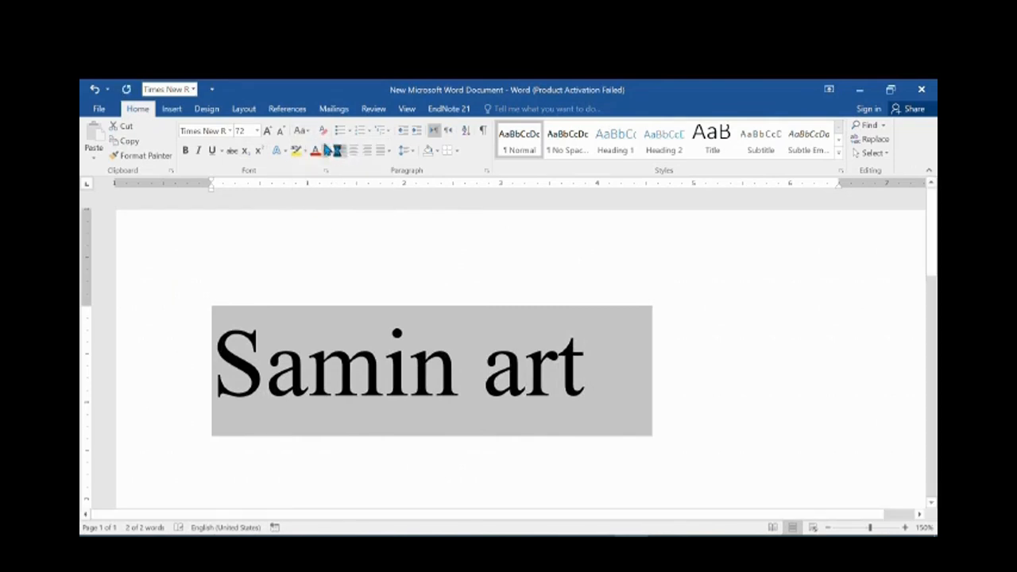
{"action": "left_click", "coordinate": [307, 134]}
{"action": "left_click", "coordinate": [322, 162]}
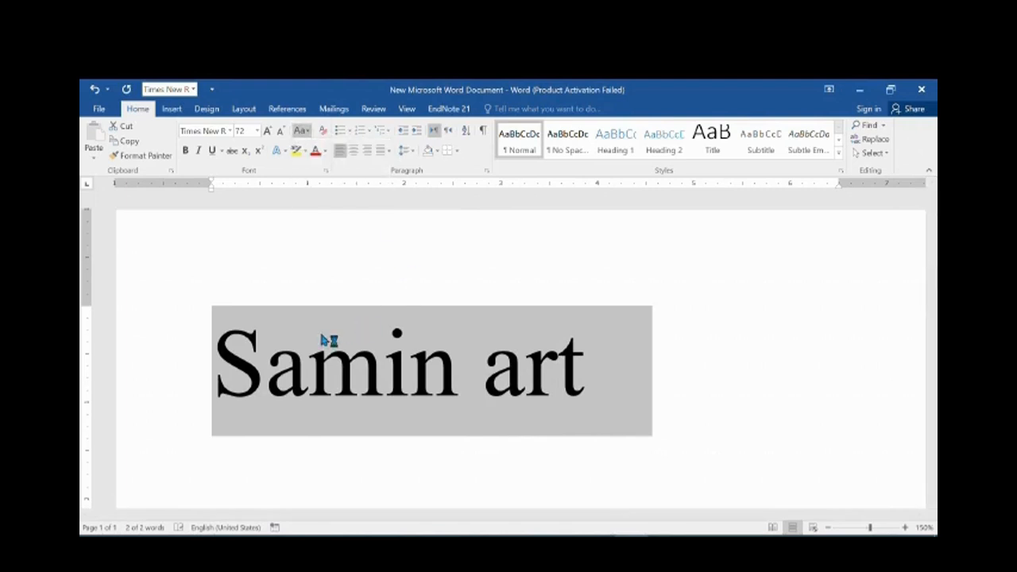
{"action": "left_click", "coordinate": [266, 364]}
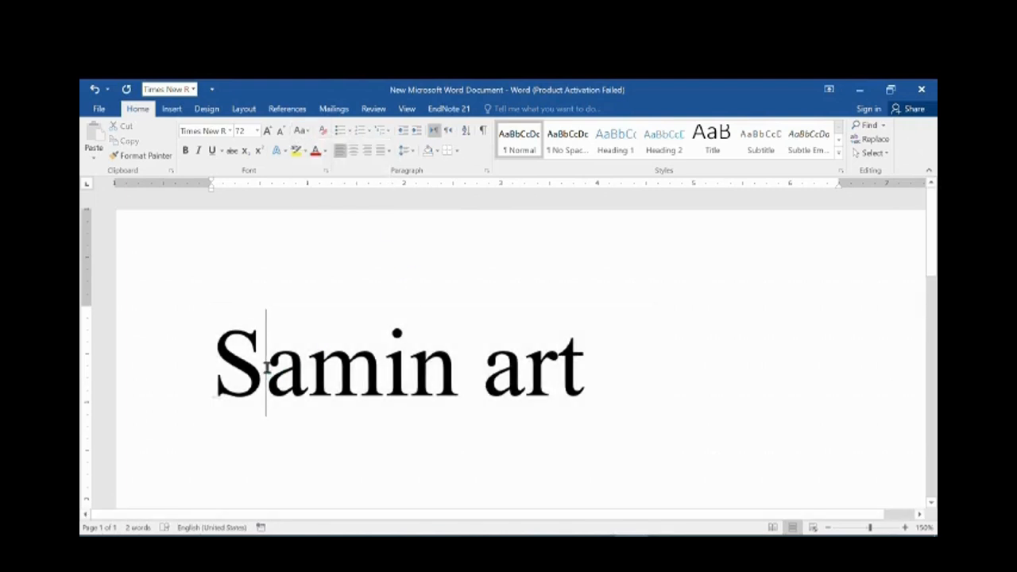
Add a new line below "Samin art" with the text "SDFJKM".
{"action": "left_click", "coordinate": [598, 358]}
{"action": "key", "text": "Return"}
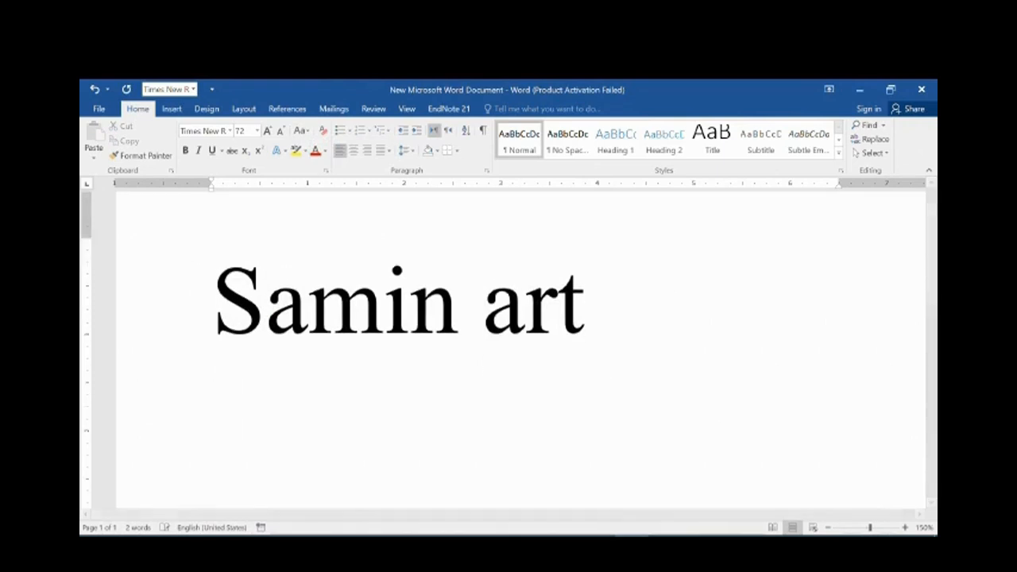
{"action": "type", "text": "SDFJKM"}
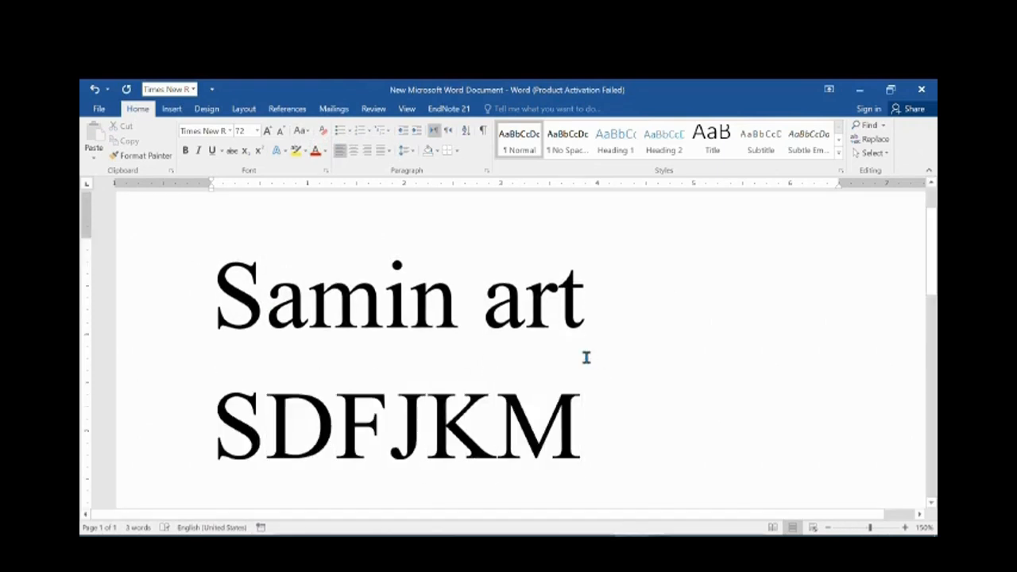
Change the letter case of "SDFJKM" to Sentence case.
{"action": "left_click_drag", "start_coordinate": [585, 421], "coordinate": [202, 433]}
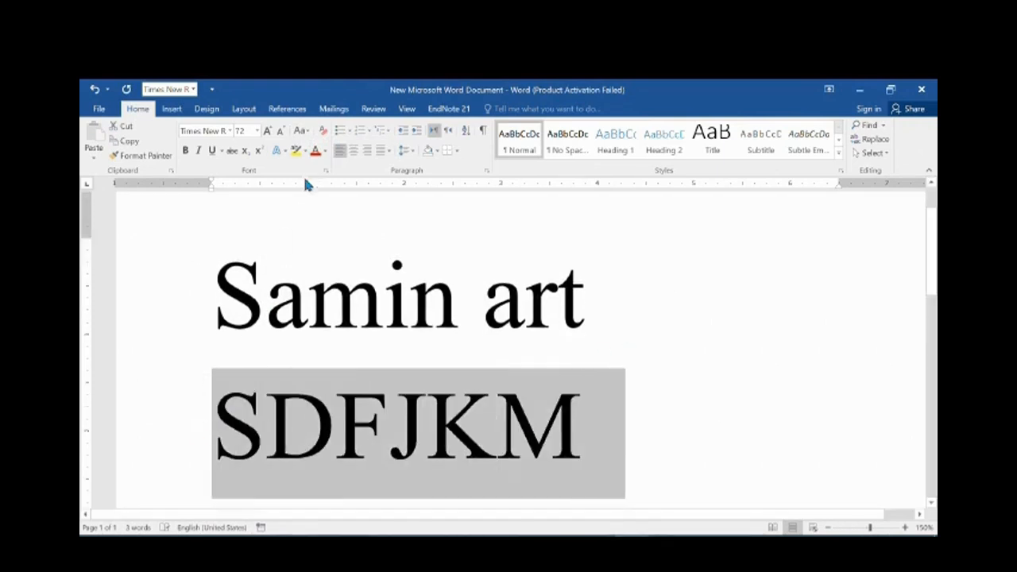
{"action": "left_click", "coordinate": [302, 130]}
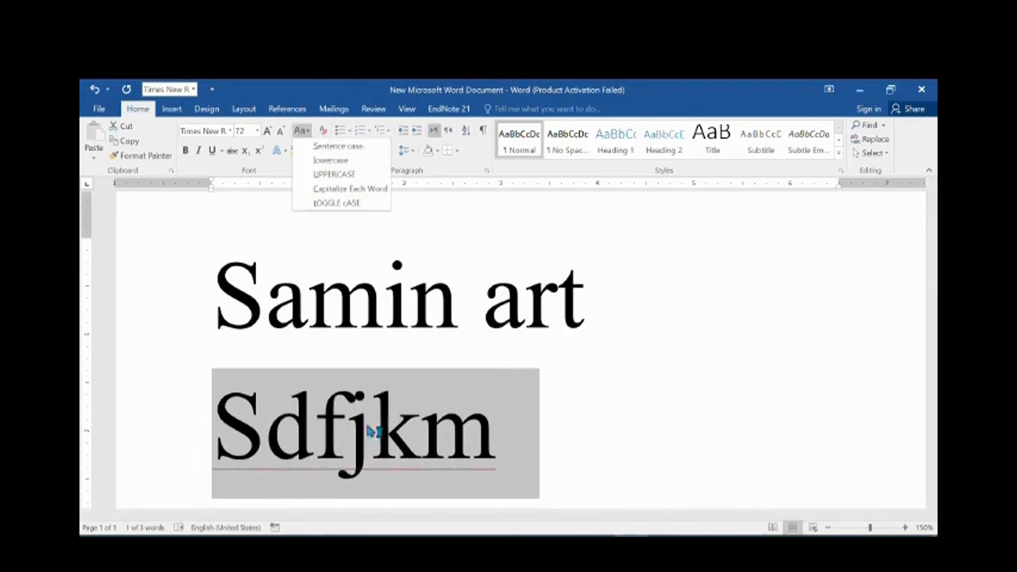
Undo the Sentence case change on the second line.
{"action": "left_click", "coordinate": [274, 420]}
{"action": "left_click", "coordinate": [243, 424]}
{"action": "left_click_drag", "start_coordinate": [243, 424], "coordinate": [225, 433]}
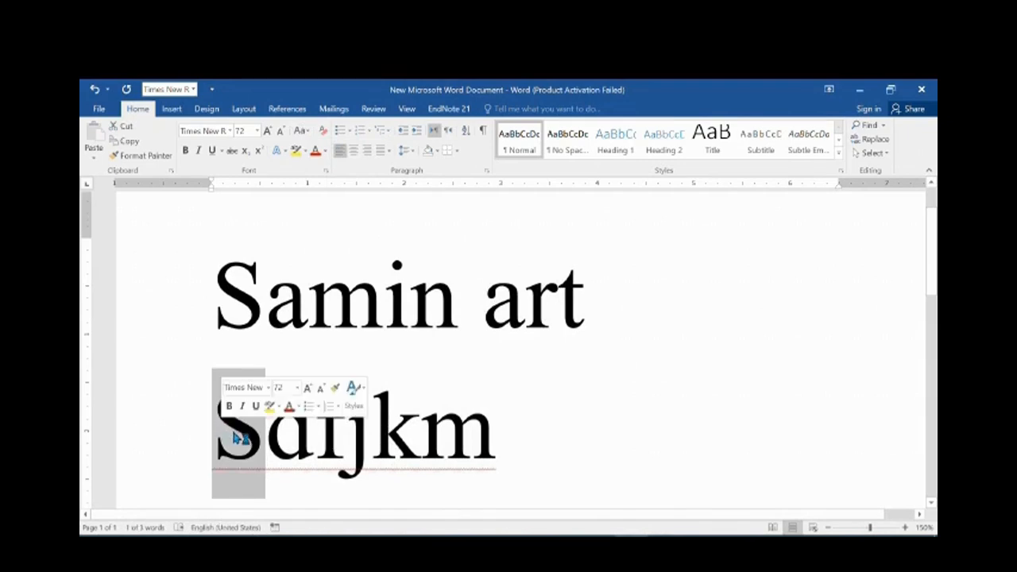
{"action": "key", "text": "Left"}
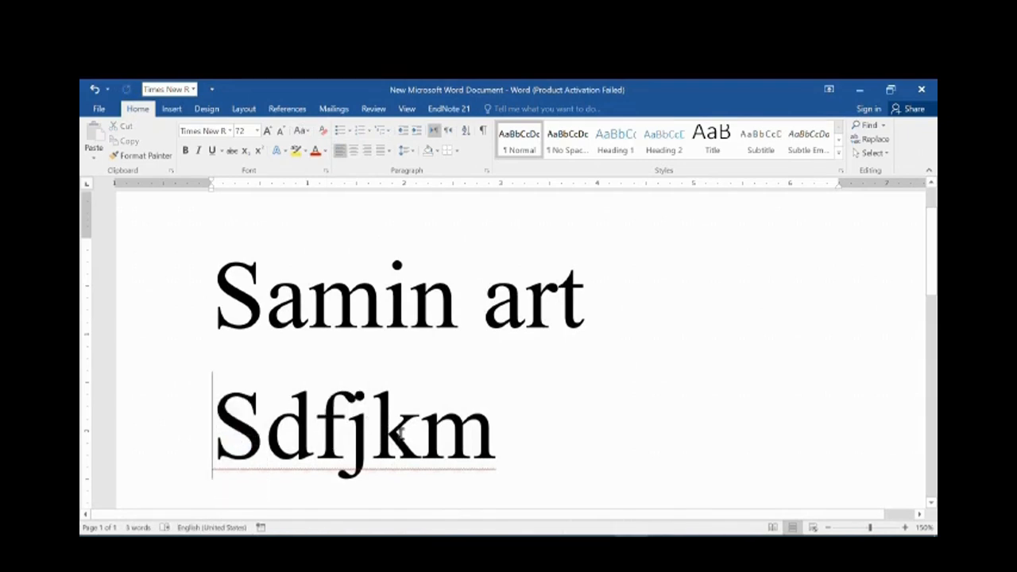
{"action": "key", "text": "ctrl+z"}
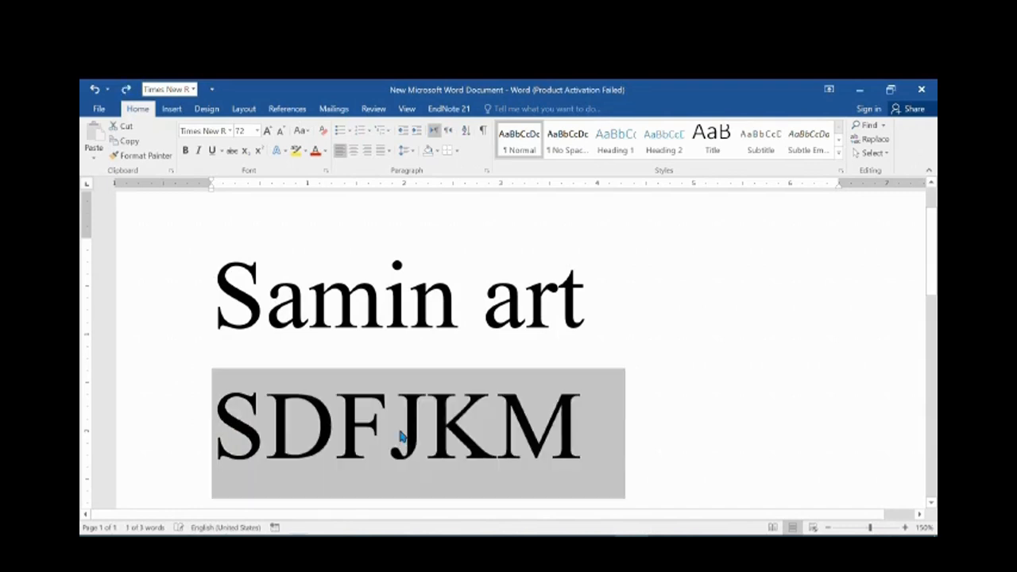
Try Sentence case again on the second line "SDFJKM" and undo it.
{"action": "left_click_drag", "start_coordinate": [586, 426], "coordinate": [183, 437]}
{"action": "left_click", "coordinate": [301, 130]}
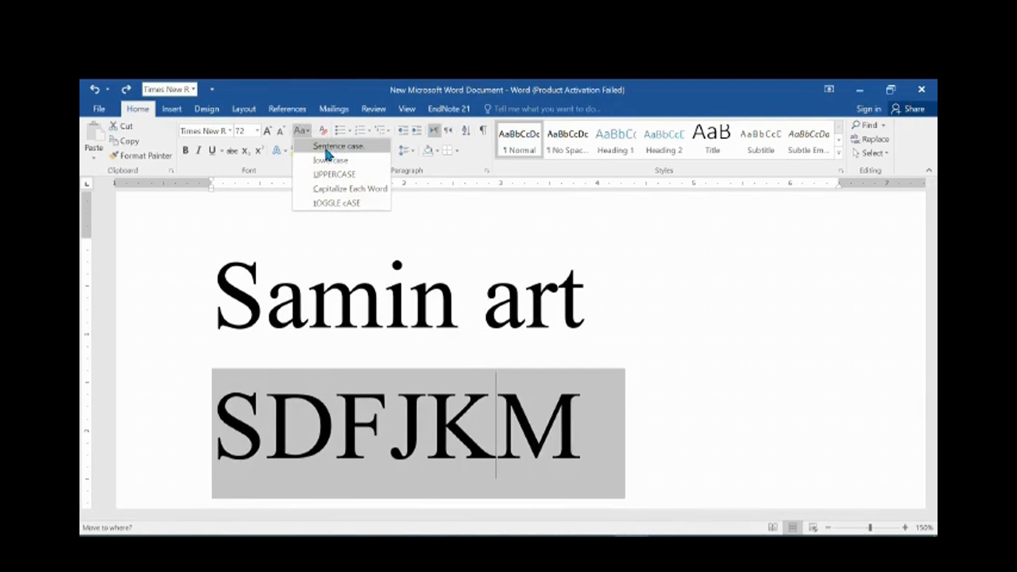
{"action": "left_click", "coordinate": [326, 149]}
{"action": "left_click", "coordinate": [259, 421]}
{"action": "left_click_drag", "start_coordinate": [256, 422], "coordinate": [217, 423]}
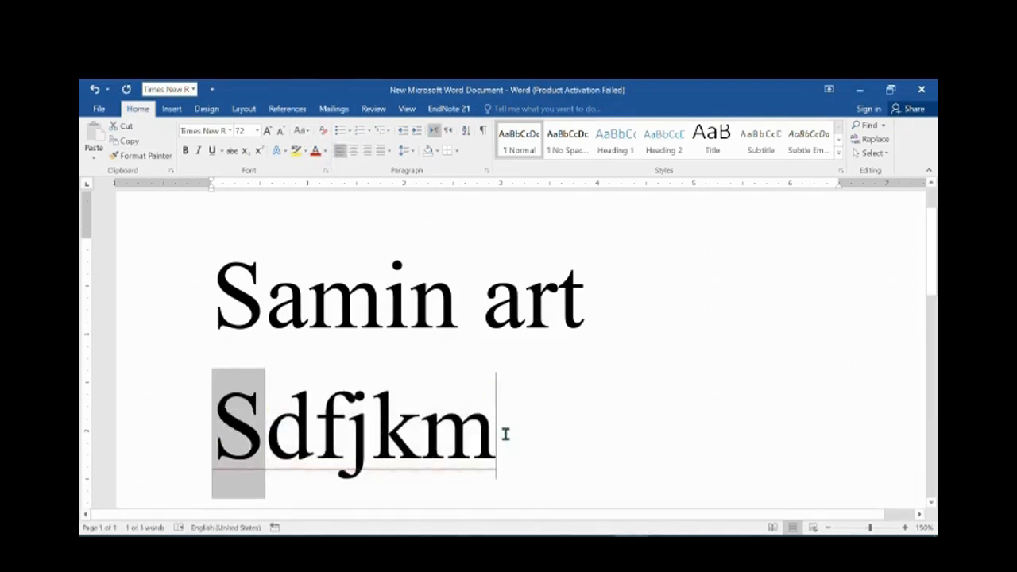
{"action": "left_click_drag", "start_coordinate": [505, 434], "coordinate": [233, 461]}
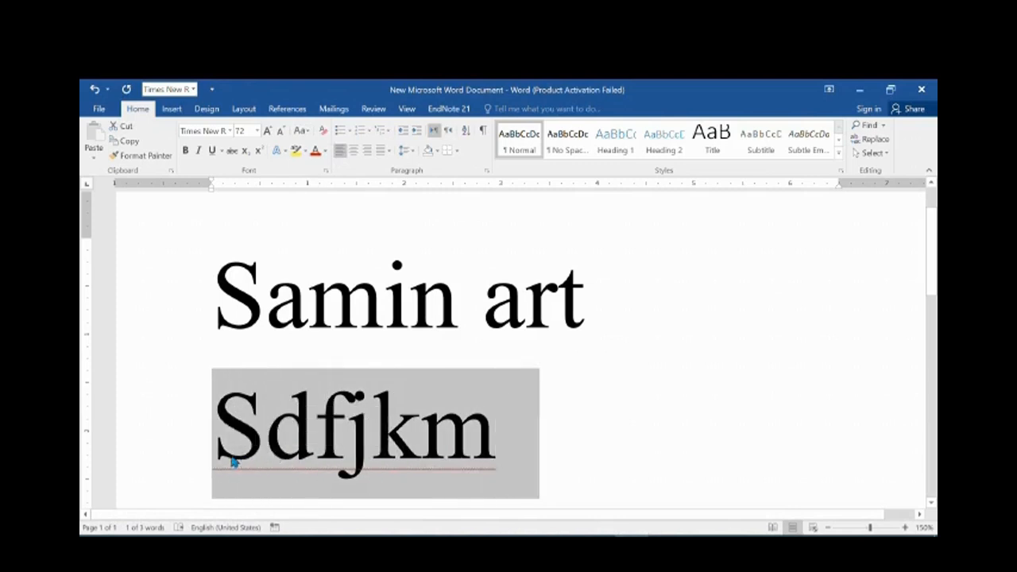
{"action": "key", "text": "ctrl+z"}
Change the second line "SDFJKM" to lowercase and back to UPPERCASE.
{"action": "left_click", "coordinate": [302, 131]}
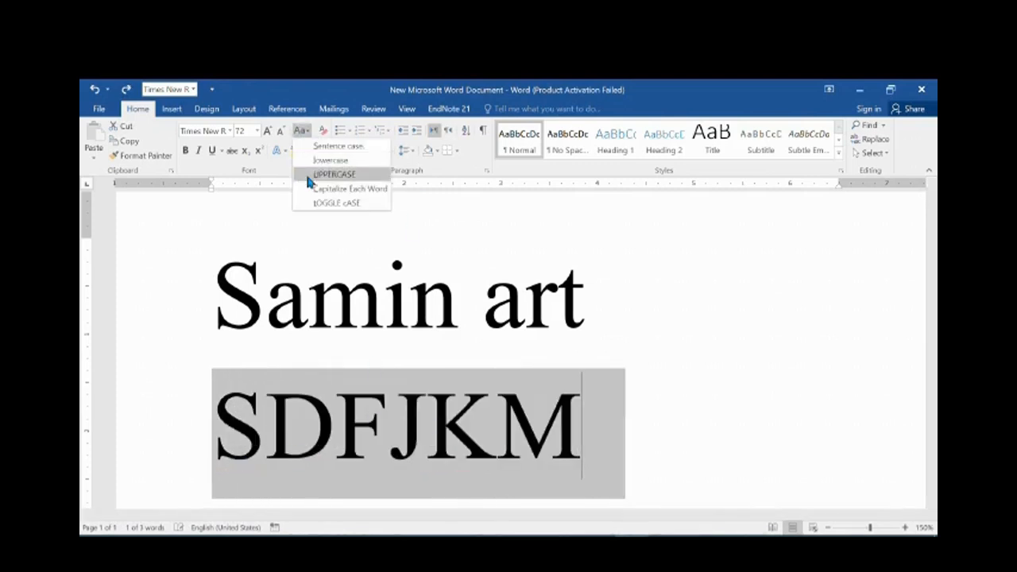
{"action": "left_click", "coordinate": [320, 162]}
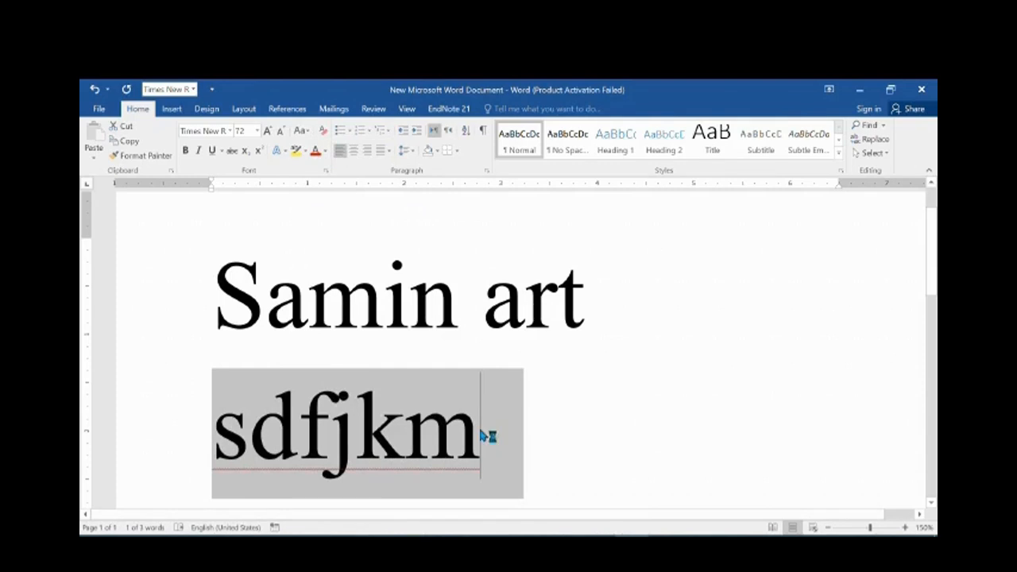
{"action": "left_click_drag", "start_coordinate": [487, 436], "coordinate": [219, 445]}
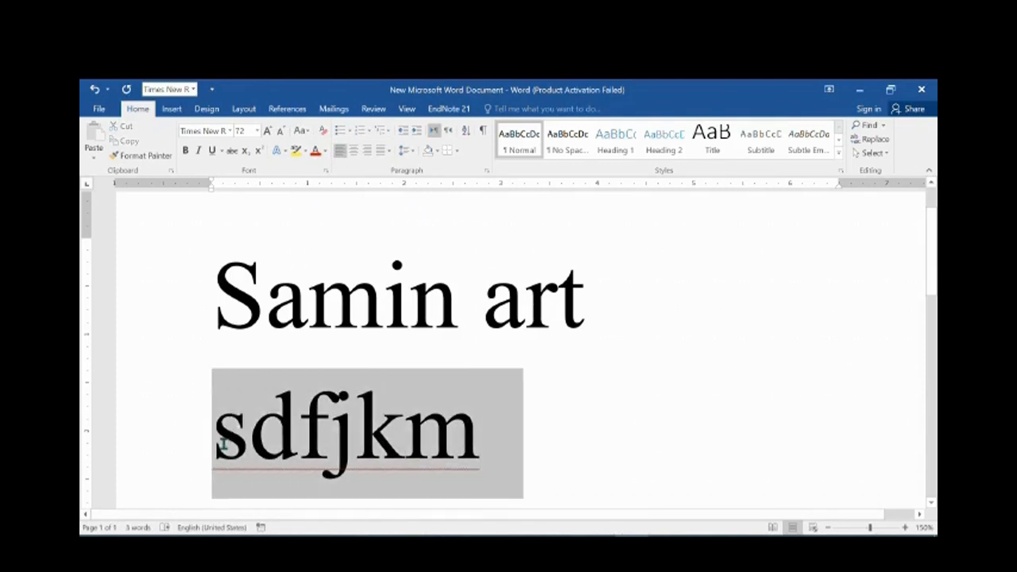
{"action": "left_click", "coordinate": [302, 130]}
{"action": "left_click", "coordinate": [336, 177]}
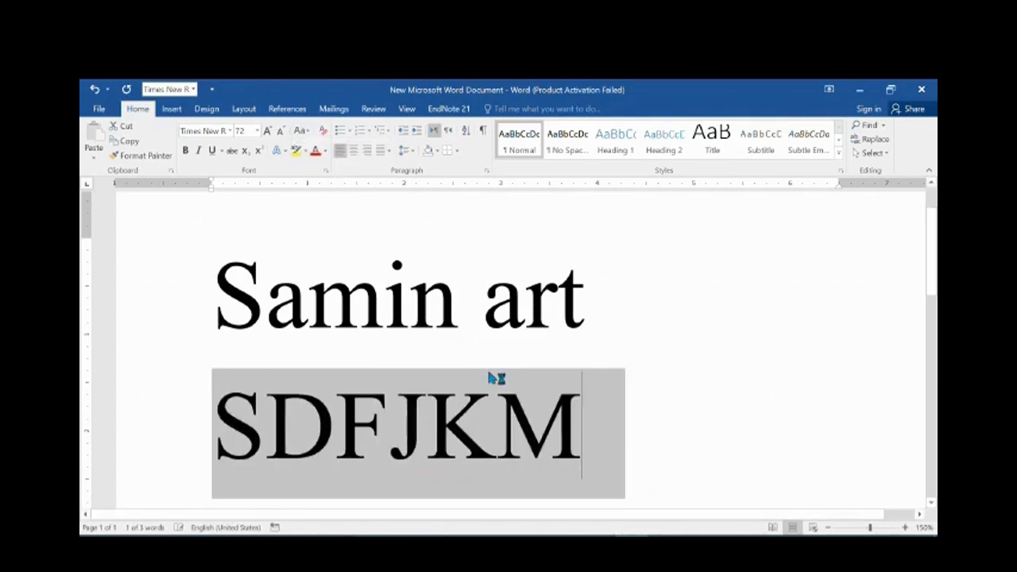
Apply Capitalize Each Word to the second line, followed by tOGGLE cASE.
{"action": "left_click_drag", "start_coordinate": [214, 429], "coordinate": [654, 419]}
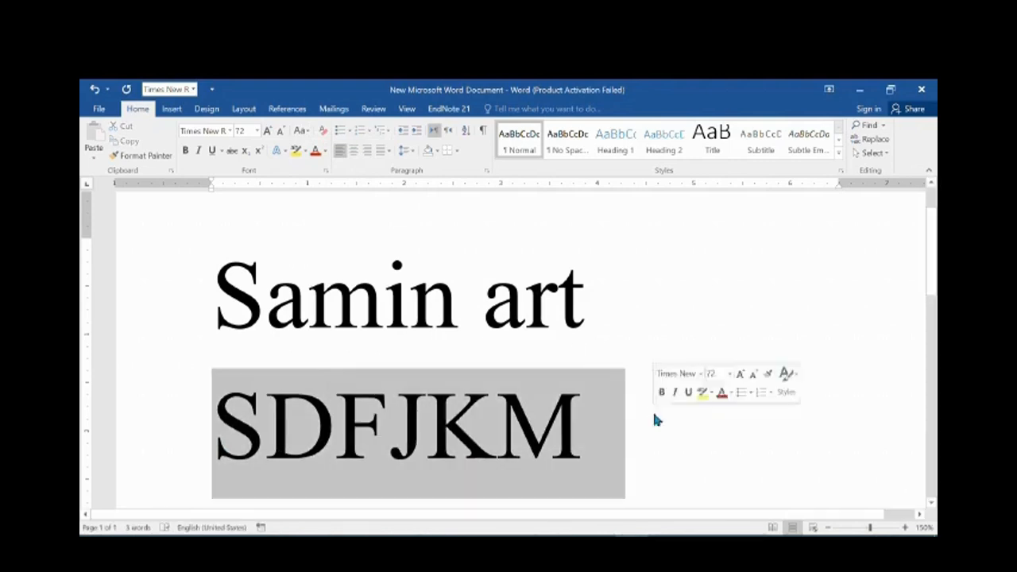
{"action": "left_click", "coordinate": [302, 131]}
{"action": "left_click", "coordinate": [337, 191]}
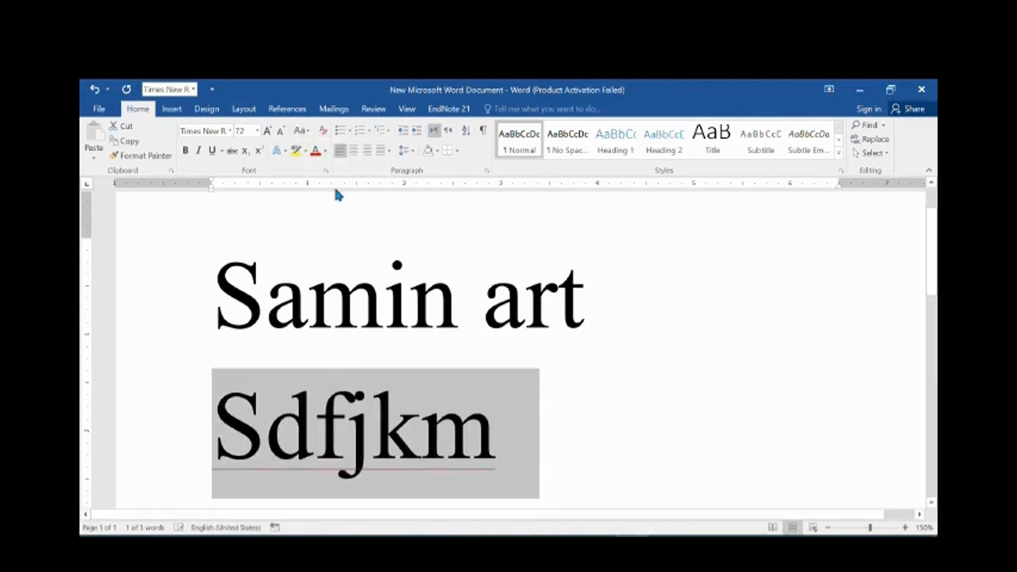
{"action": "left_click", "coordinate": [305, 131]}
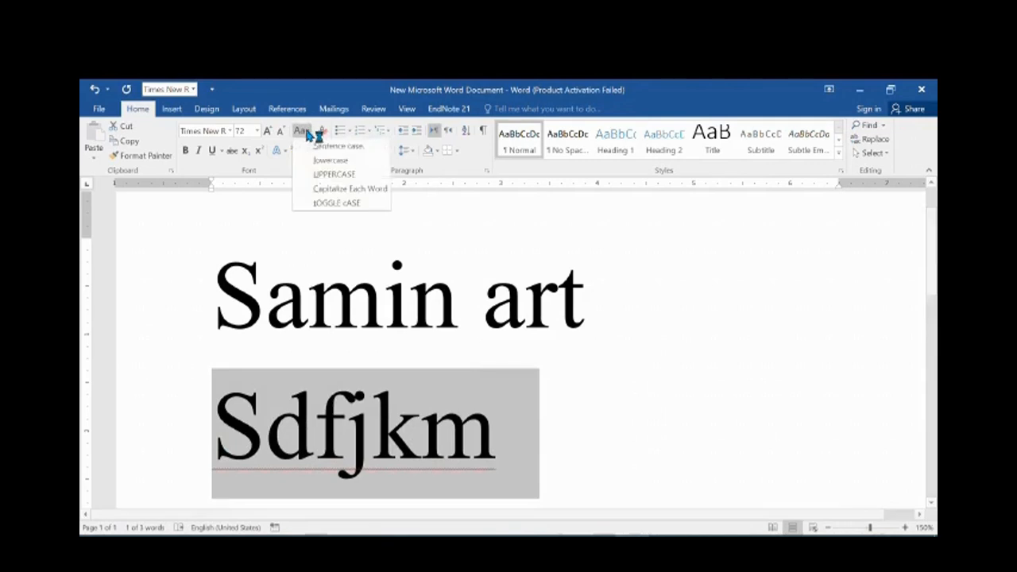
{"action": "left_click", "coordinate": [348, 206]}
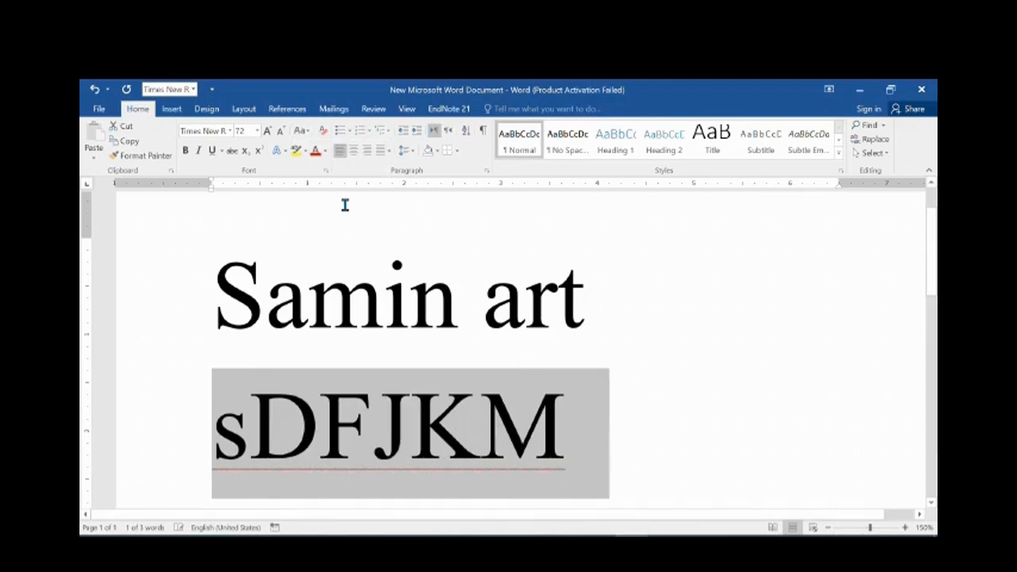
{"action": "left_click", "coordinate": [302, 131]}
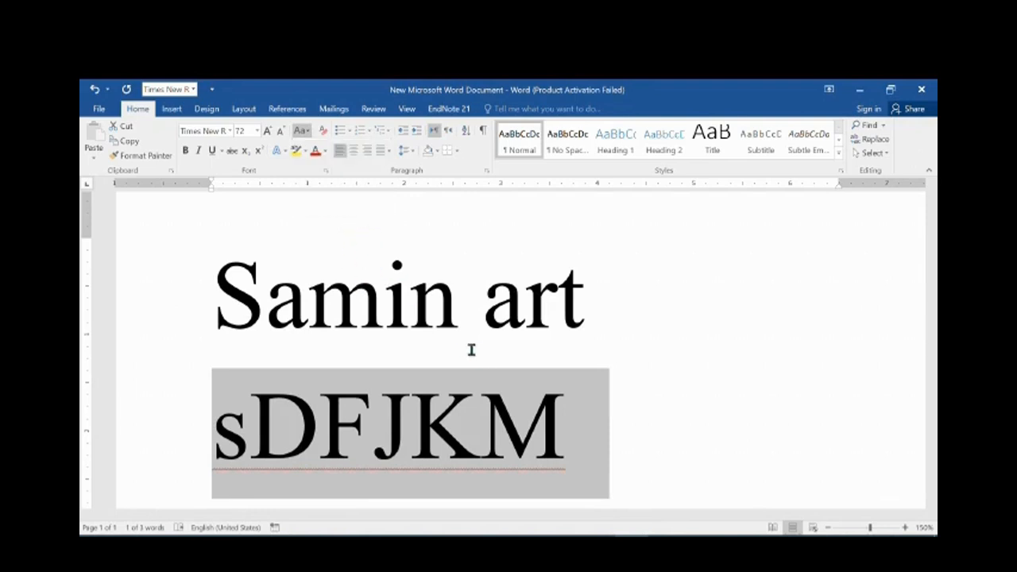
Replace the capital S at the start of "Samin art" with a lowercase s.
{"action": "triple_click", "coordinate": [233, 308]}
{"action": "left_click", "coordinate": [233, 309]}
{"action": "left_click_drag", "start_coordinate": [253, 305], "coordinate": [226, 302]}
{"action": "type", "text": "s"}
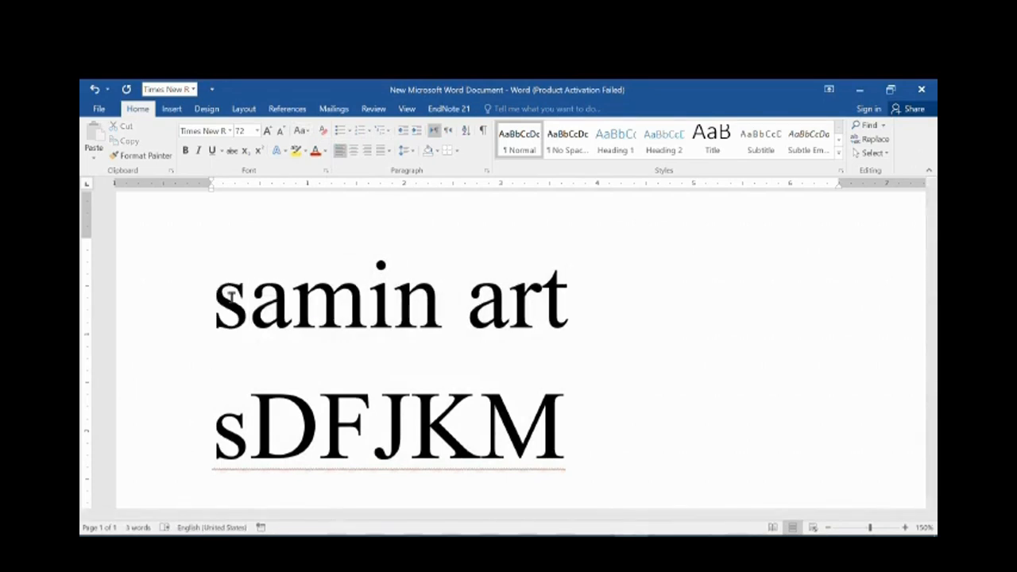
Apply tOGGLE cASE several times to the first line "samin art".
{"action": "triple_click", "coordinate": [593, 298]}
{"action": "left_click", "coordinate": [299, 131]}
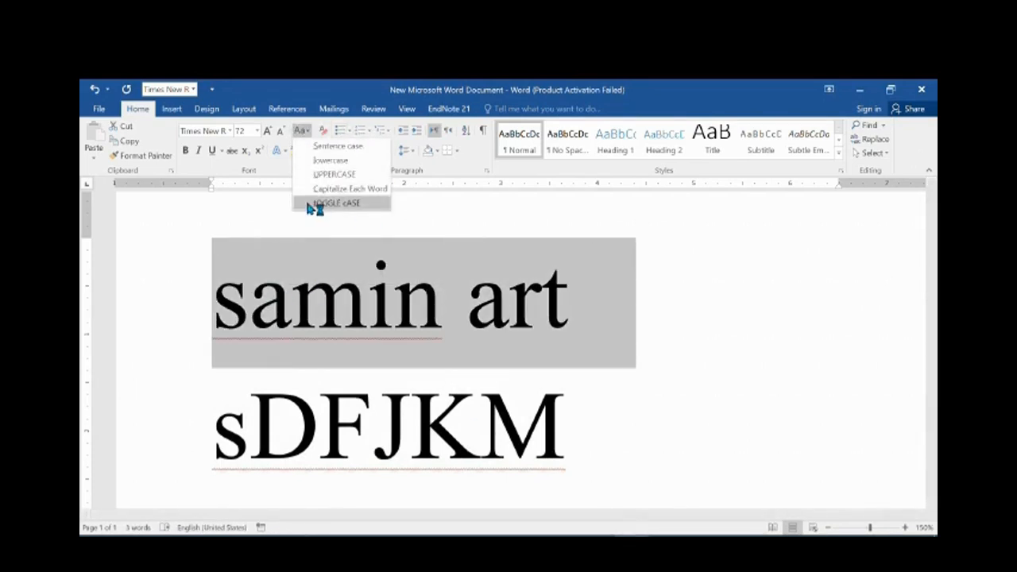
{"action": "left_click", "coordinate": [314, 205]}
{"action": "left_click", "coordinate": [300, 131]}
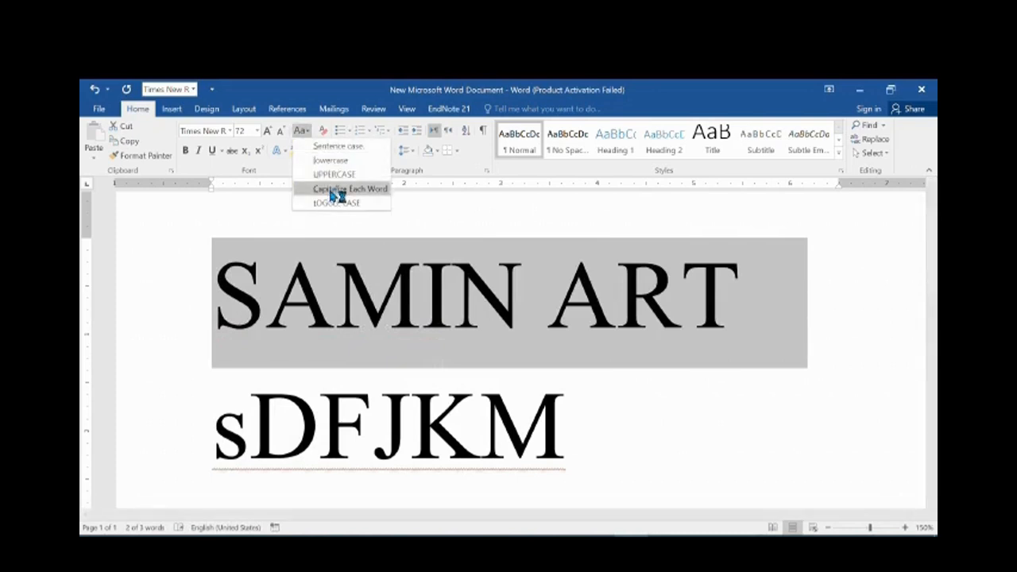
{"action": "left_click", "coordinate": [334, 203]}
{"action": "left_click", "coordinate": [305, 133]}
{"action": "left_click", "coordinate": [340, 204]}
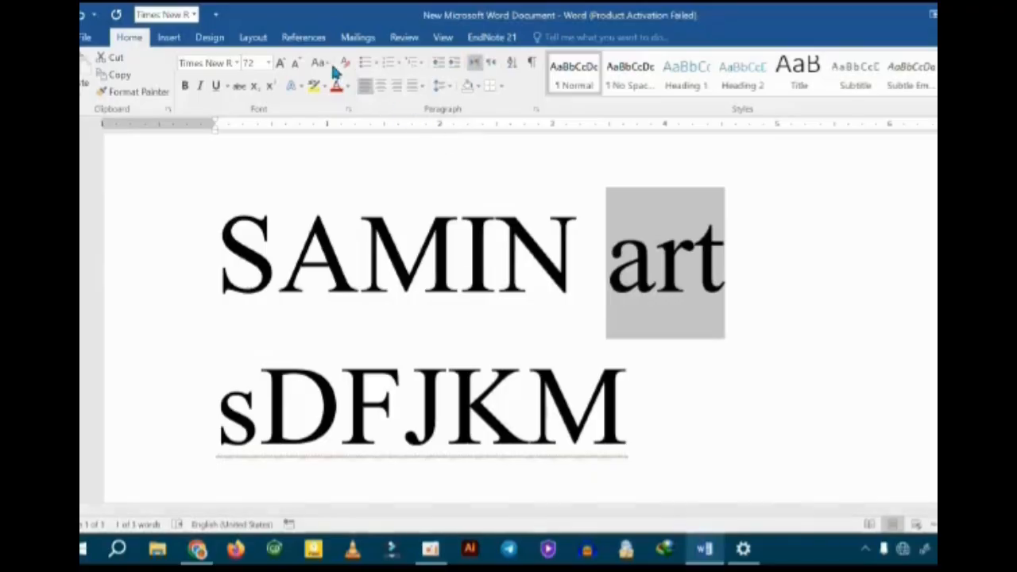
{"action": "left_click", "coordinate": [300, 130]}
{"action": "left_click", "coordinate": [340, 200]}
Try lowercase and Sentence case on "art", and other options including Capitalize Each Word on the whole first line.
{"action": "left_click", "coordinate": [320, 62]}
{"action": "left_click", "coordinate": [350, 97]}
{"action": "left_click", "coordinate": [319, 62]}
{"action": "left_click", "coordinate": [337, 81]}
{"action": "triple_click", "coordinate": [465, 227]}
{"action": "left_click", "coordinate": [319, 62]}
{"action": "left_click", "coordinate": [354, 130]}
{"action": "left_click", "coordinate": [319, 62]}
{"action": "left_click", "coordinate": [341, 89]}
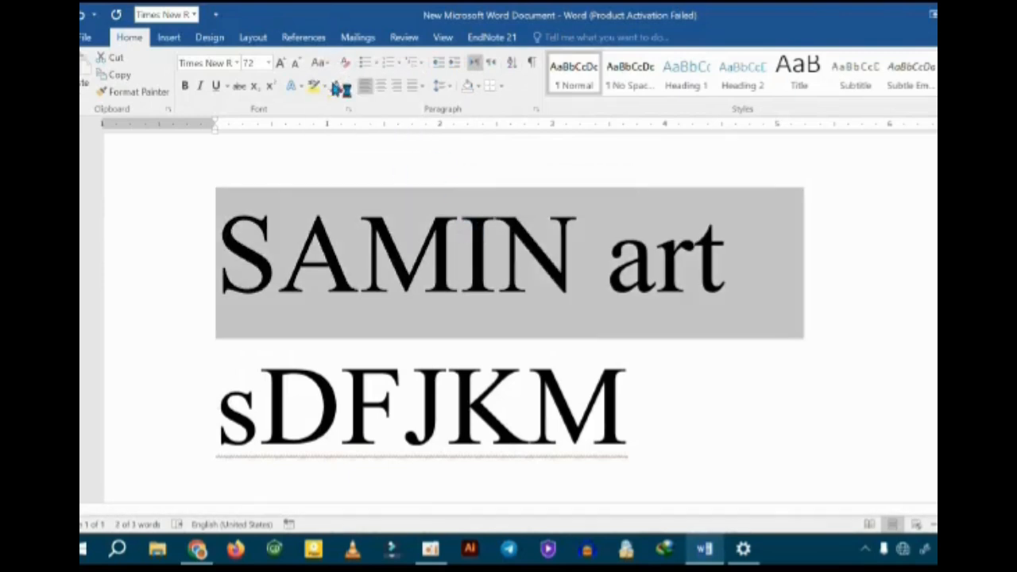
Turn the first line into "Samin art" by joining its words, applying Sentence case and reinserting the space.
{"action": "left_click", "coordinate": [604, 278]}
{"action": "key", "text": "BackSpace"}
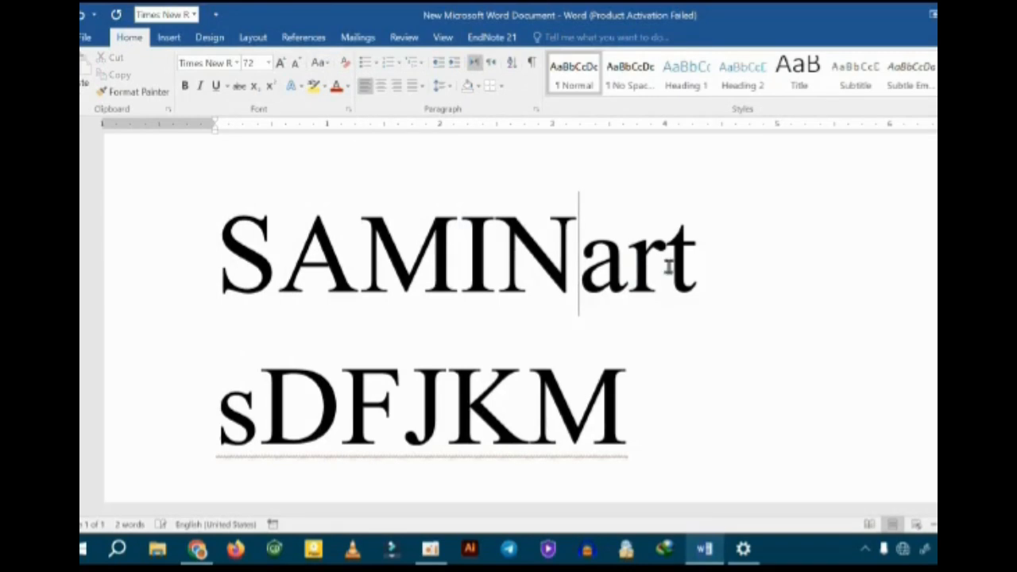
{"action": "triple_click", "coordinate": [227, 239]}
{"action": "left_click", "coordinate": [320, 62]}
{"action": "left_click", "coordinate": [329, 79]}
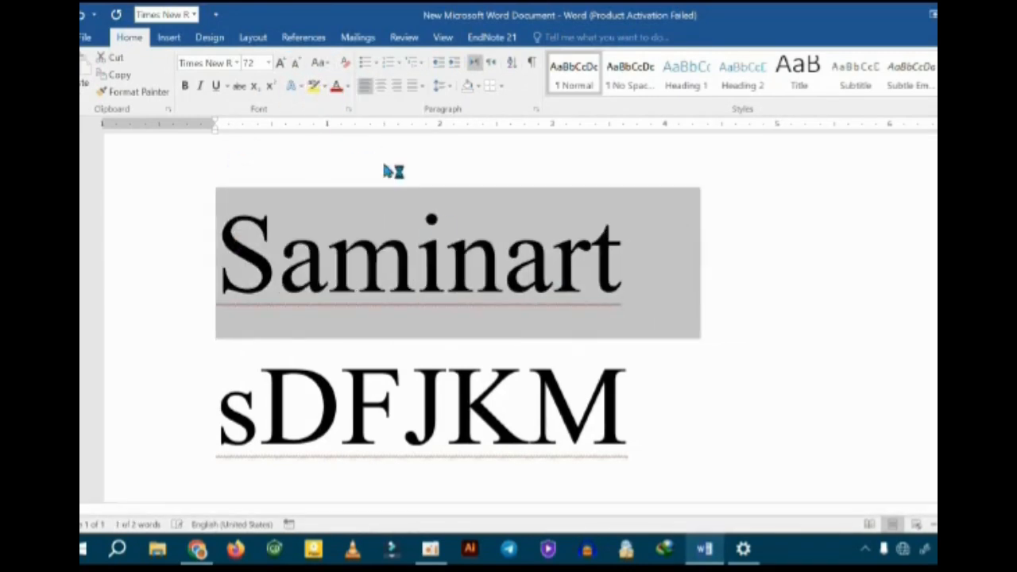
{"action": "left_click", "coordinate": [448, 262]}
{"action": "left_click", "coordinate": [503, 267]}
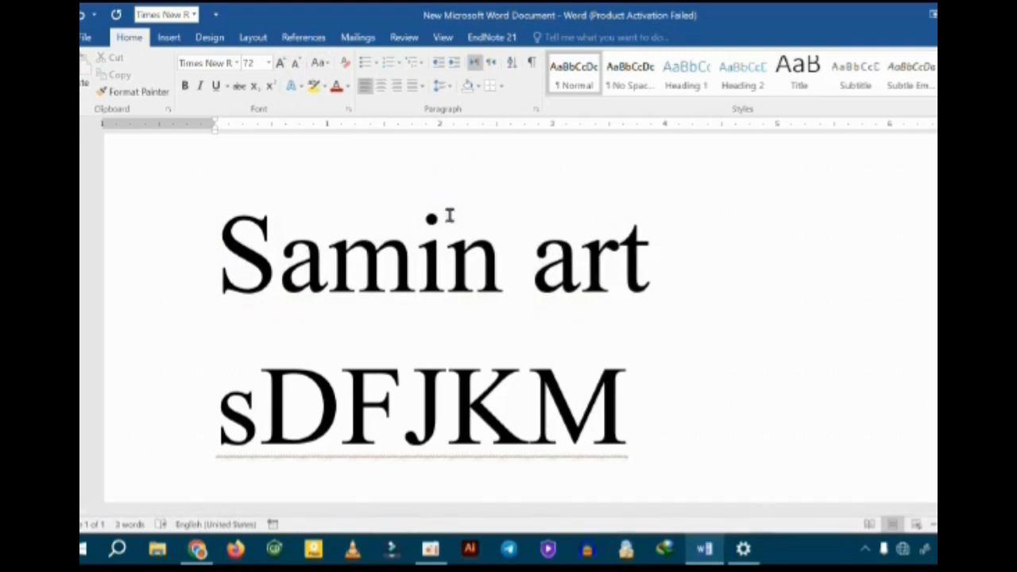
Delete the second line's text and clear all formatting on the empty line.
{"action": "triple_click", "coordinate": [233, 357]}
{"action": "key", "text": "BackSpace"}
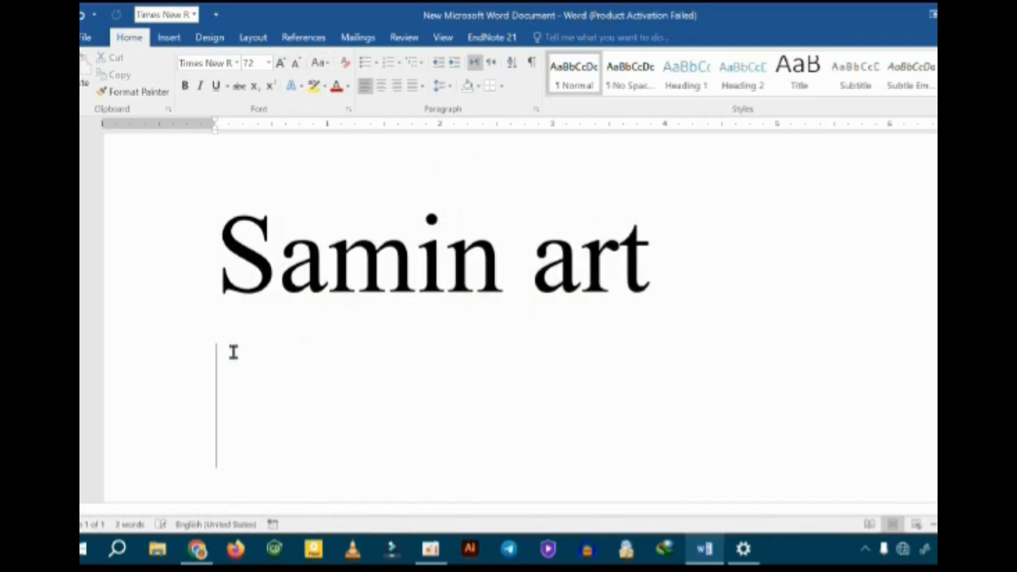
{"action": "left_click", "coordinate": [348, 66]}
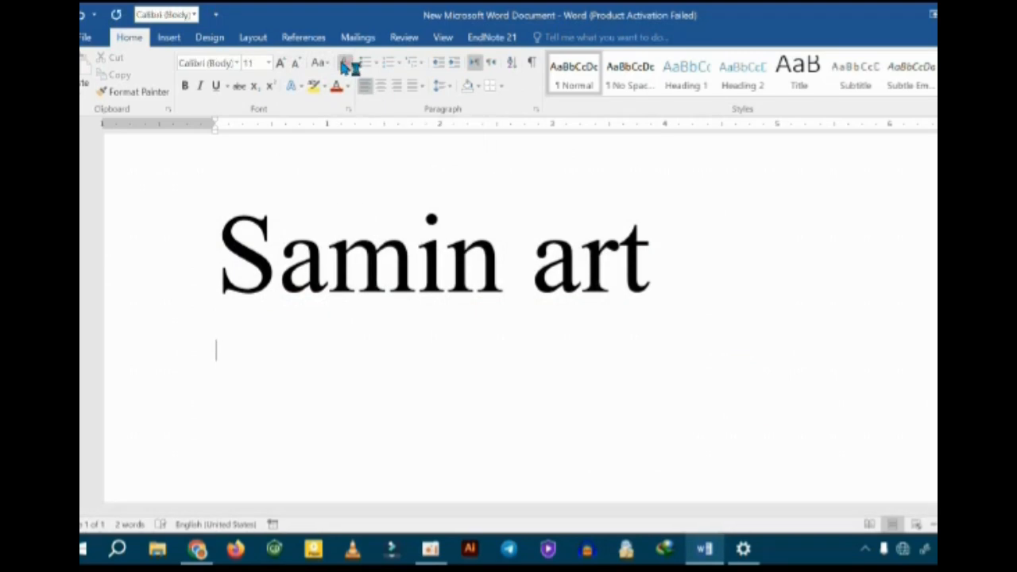
Try clearing all formatting from "Samin art" and undo it.
{"action": "left_click", "coordinate": [268, 264]}
{"action": "left_click_drag", "start_coordinate": [230, 255], "coordinate": [687, 258]}
{"action": "left_click", "coordinate": [346, 65]}
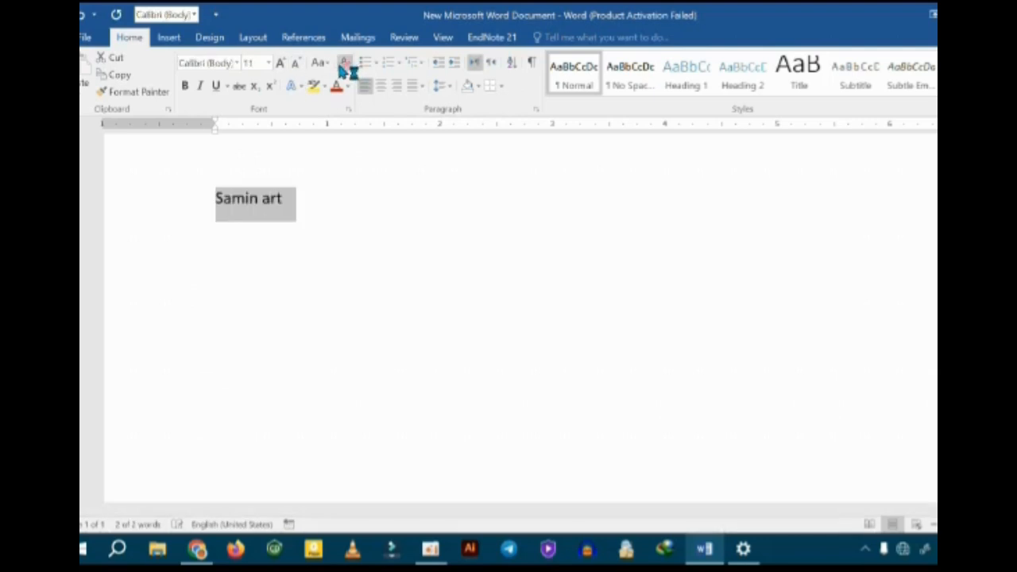
{"action": "key", "text": "ctrl+z"}
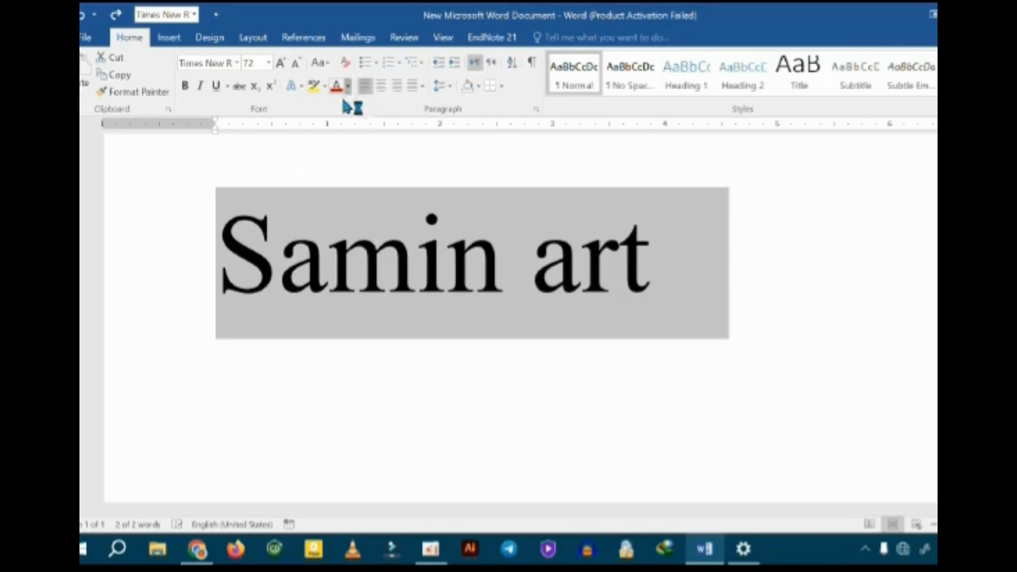
Set the font color of "Samin art" to dark blue, and try clearing its formatting before undoing the clearing.
{"action": "left_click", "coordinate": [347, 86]}
{"action": "left_click", "coordinate": [383, 188]}
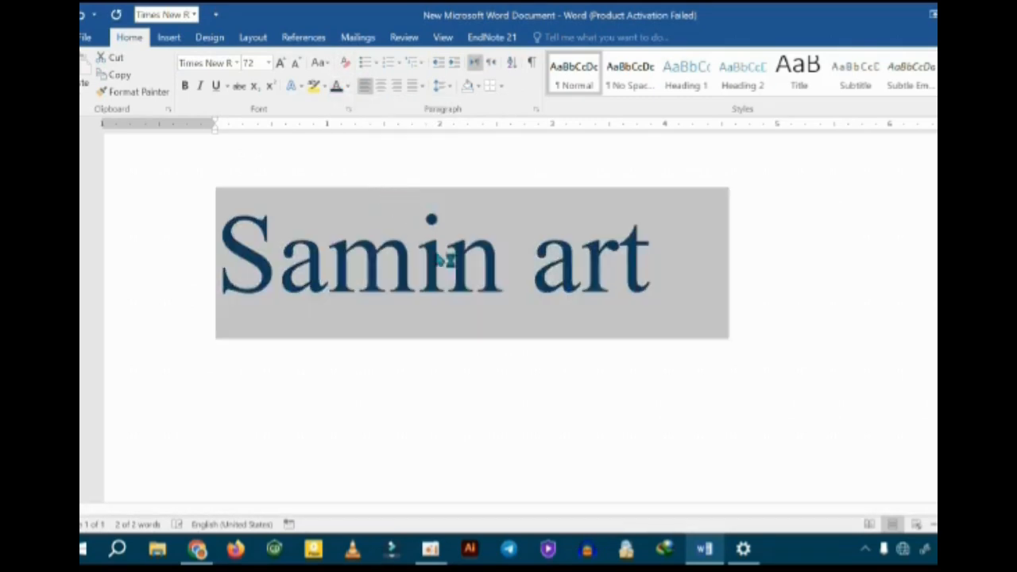
{"action": "left_click", "coordinate": [344, 67]}
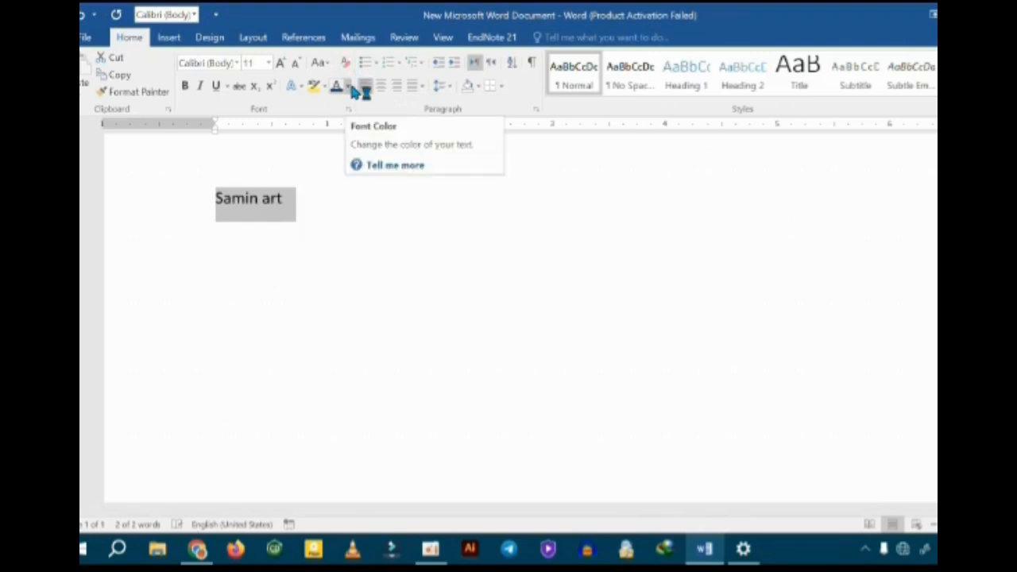
{"action": "key", "text": "ctrl+z"}
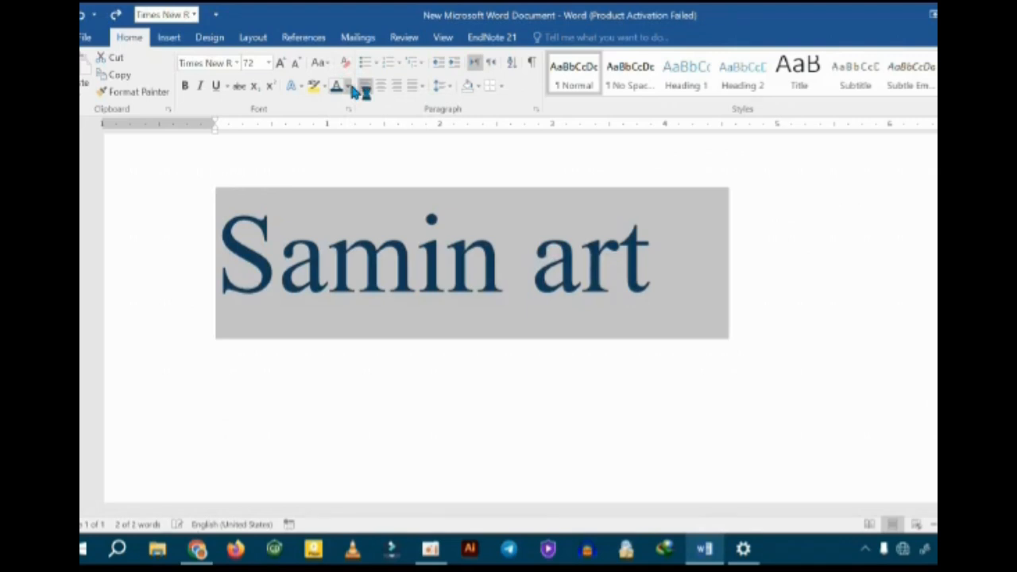
Set the font color of "Samin art" to black and deselect the text.
{"action": "left_click", "coordinate": [352, 87]}
{"action": "left_click", "coordinate": [378, 102]}
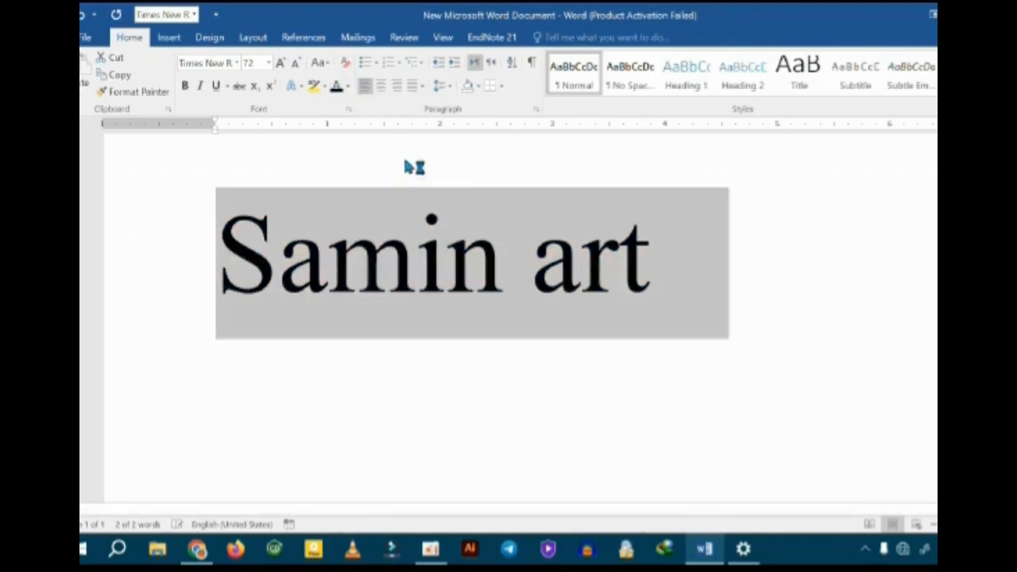
{"action": "left_click", "coordinate": [316, 146]}
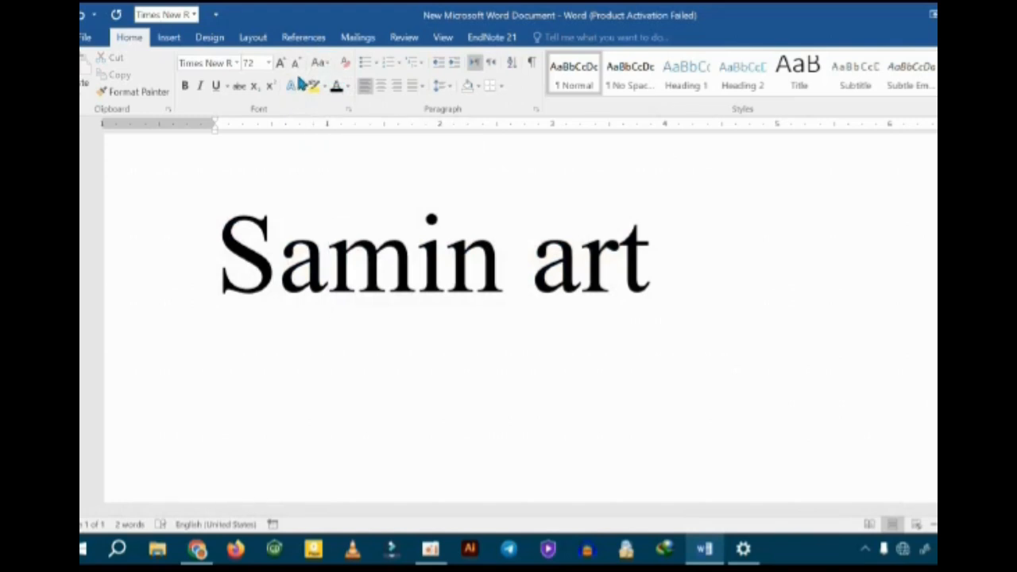
{"action": "left_click", "coordinate": [430, 548]}
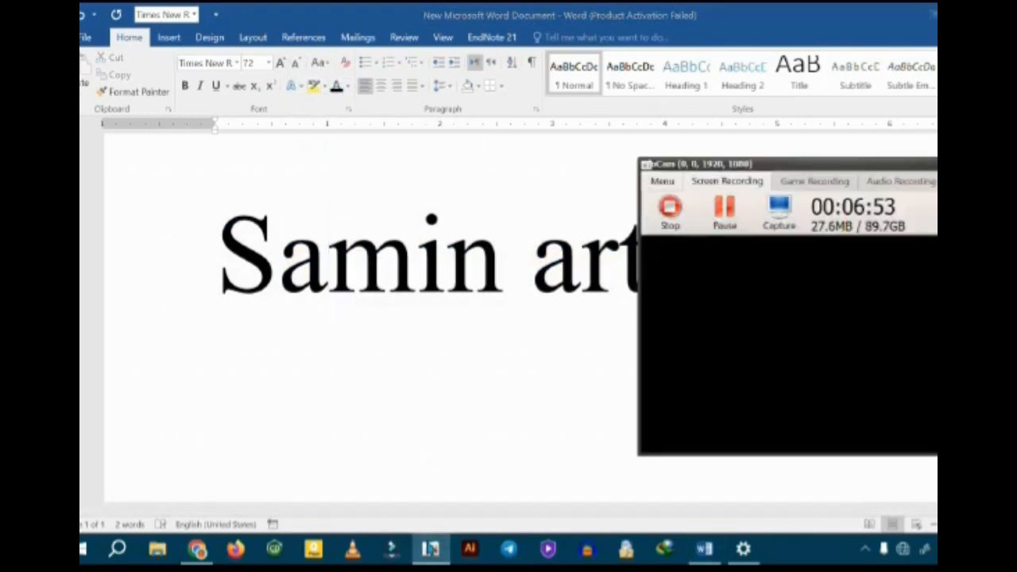
{"action": "left_click", "coordinate": [430, 548]}
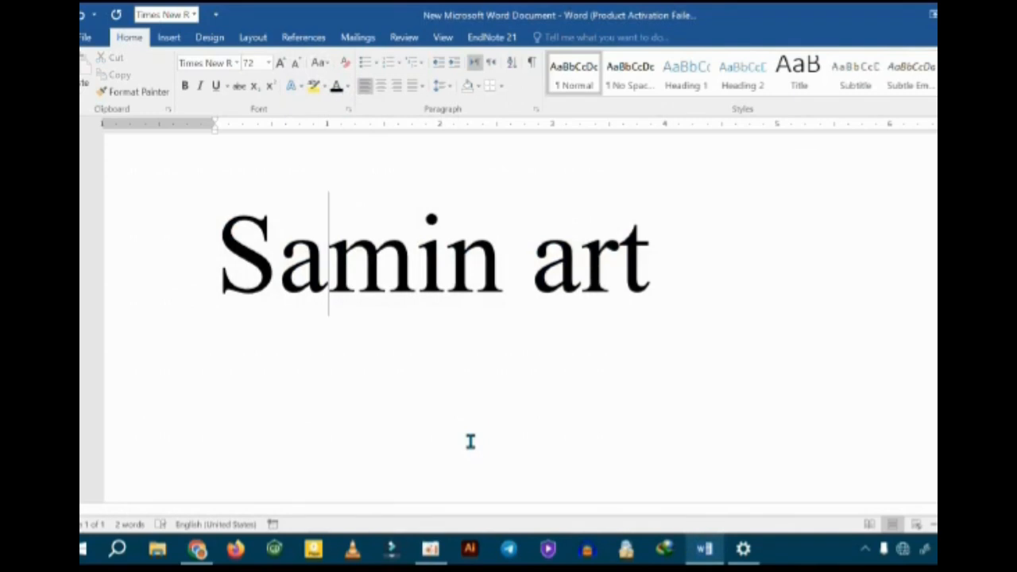
Select the text "Samin art" and open its detailed font settings, keeping the text visible beside the dialog.
{"action": "left_click_drag", "start_coordinate": [704, 284], "coordinate": [200, 288]}
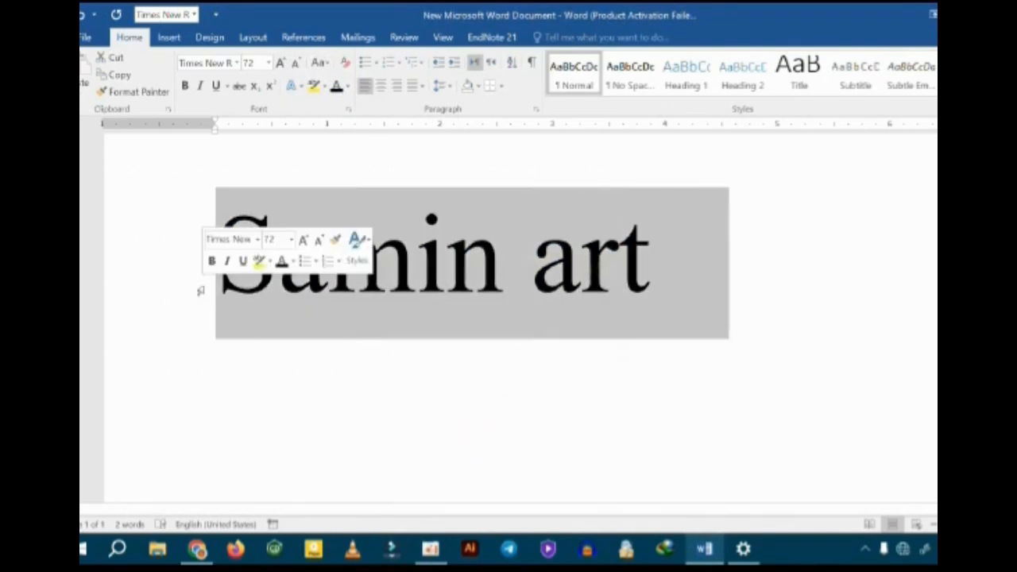
{"action": "left_click", "coordinate": [347, 110]}
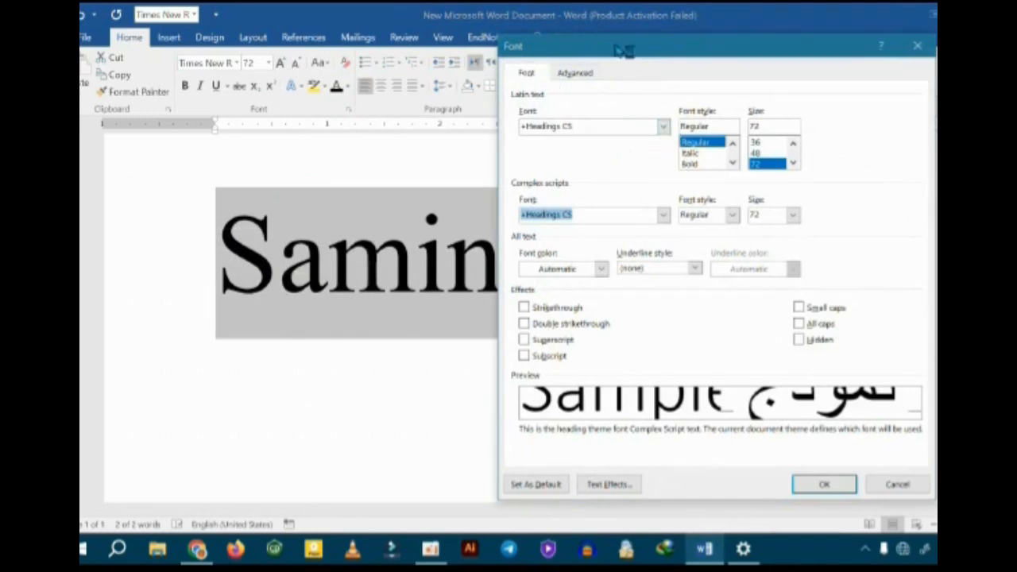
{"action": "left_click_drag", "start_coordinate": [616, 48], "coordinate": [788, 57]}
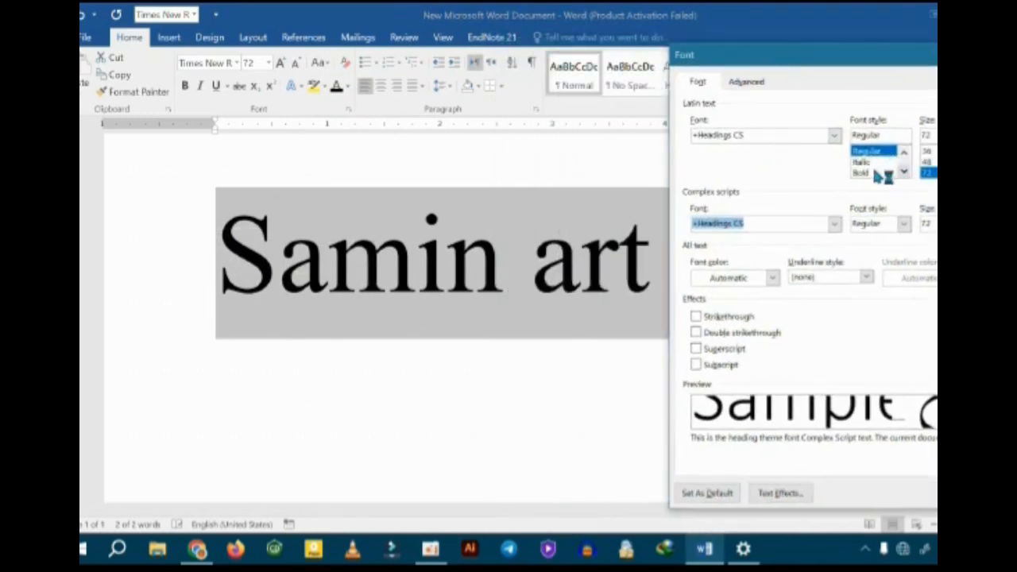
Try the Bold Italic and Bold font styles for the Latin text, and return the style to Regular.
{"action": "left_click", "coordinate": [905, 173]}
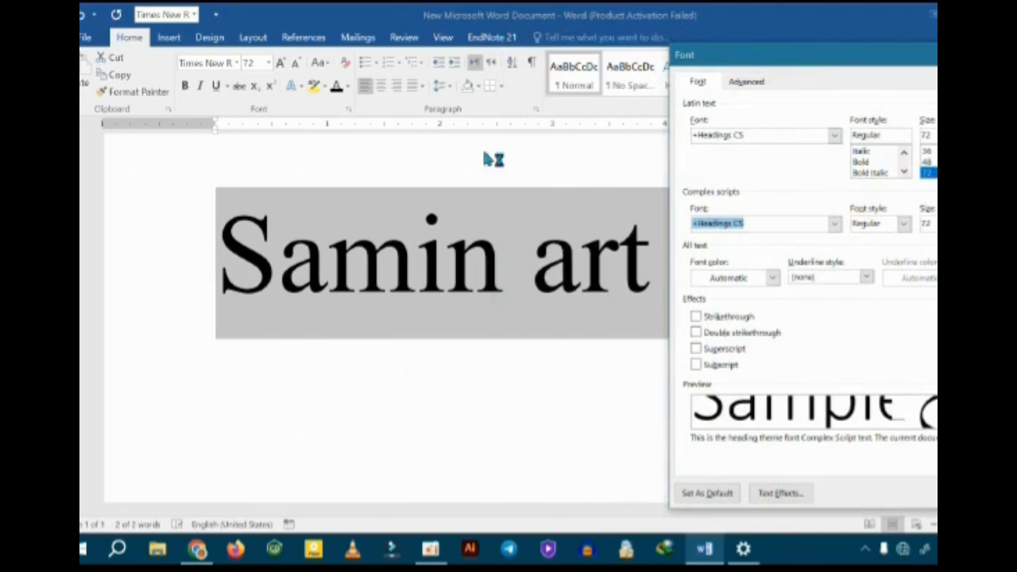
{"action": "left_click", "coordinate": [871, 173]}
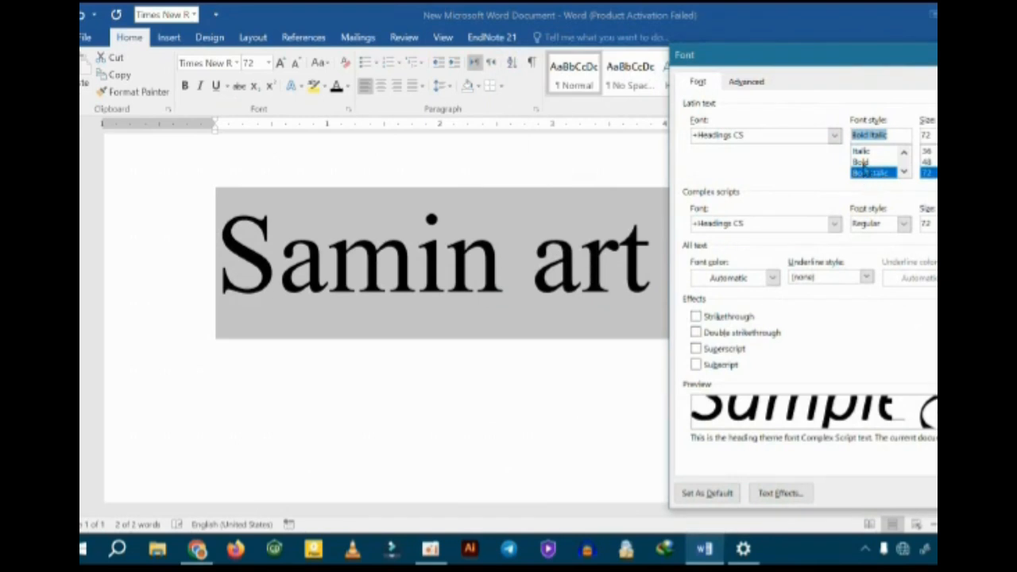
{"action": "left_click", "coordinate": [865, 163]}
{"action": "scroll", "coordinate": [867, 165], "scroll_direction": "up", "scroll_amount": 1}
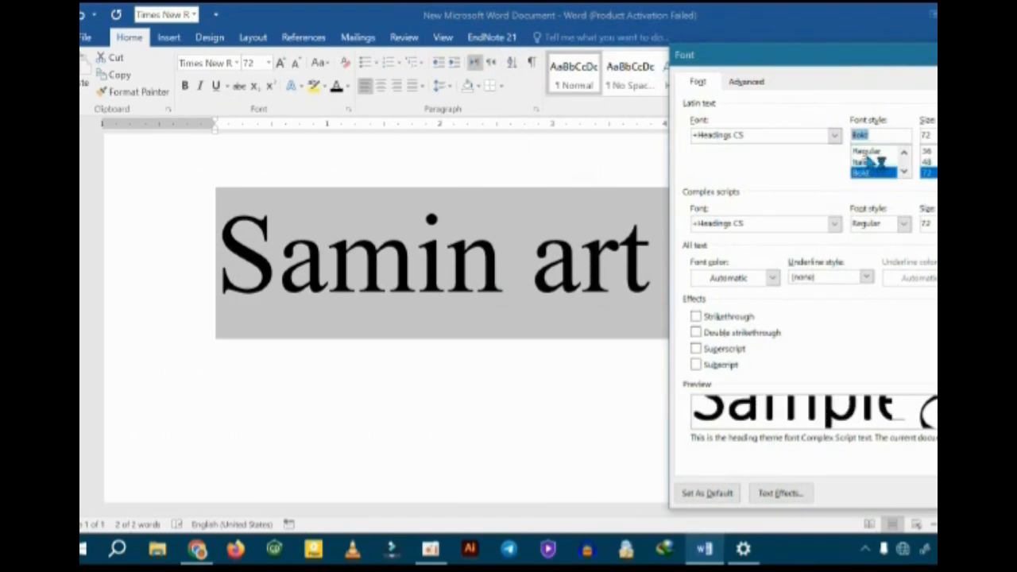
{"action": "left_click", "coordinate": [867, 153]}
Browse the fonts available for Latin text and for complex scripts without choosing one.
{"action": "left_click", "coordinate": [835, 137]}
{"action": "scroll", "coordinate": [817, 178], "scroll_direction": "down", "scroll_amount": 2}
{"action": "scroll", "coordinate": [815, 176], "scroll_direction": "up", "scroll_amount": 2}
{"action": "left_click", "coordinate": [834, 137]}
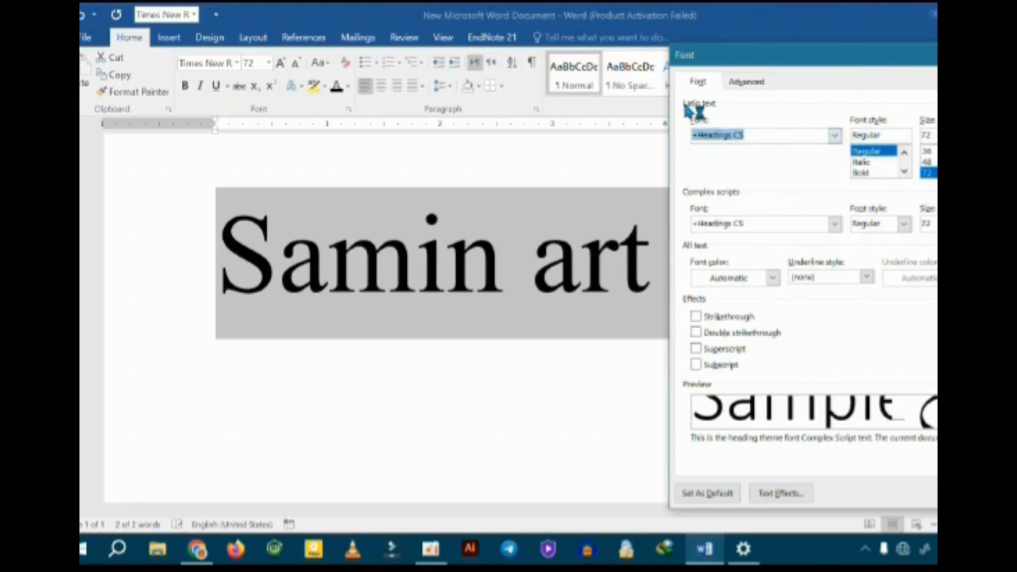
{"action": "left_click", "coordinate": [834, 224]}
{"action": "scroll", "coordinate": [795, 266], "scroll_direction": "down", "scroll_amount": 5}
{"action": "scroll", "coordinate": [787, 259], "scroll_direction": "down", "scroll_amount": 3}
{"action": "mouse_move", "coordinate": [833, 251]}
{"action": "left_mouse_down"}
{"action": "mouse_move", "coordinate": [836, 273]}
{"action": "mouse_move", "coordinate": [834, 243]}
{"action": "mouse_move", "coordinate": [835, 272]}
{"action": "mouse_move", "coordinate": [835, 254]}
{"action": "left_mouse_up"}
{"action": "left_click", "coordinate": [836, 226]}
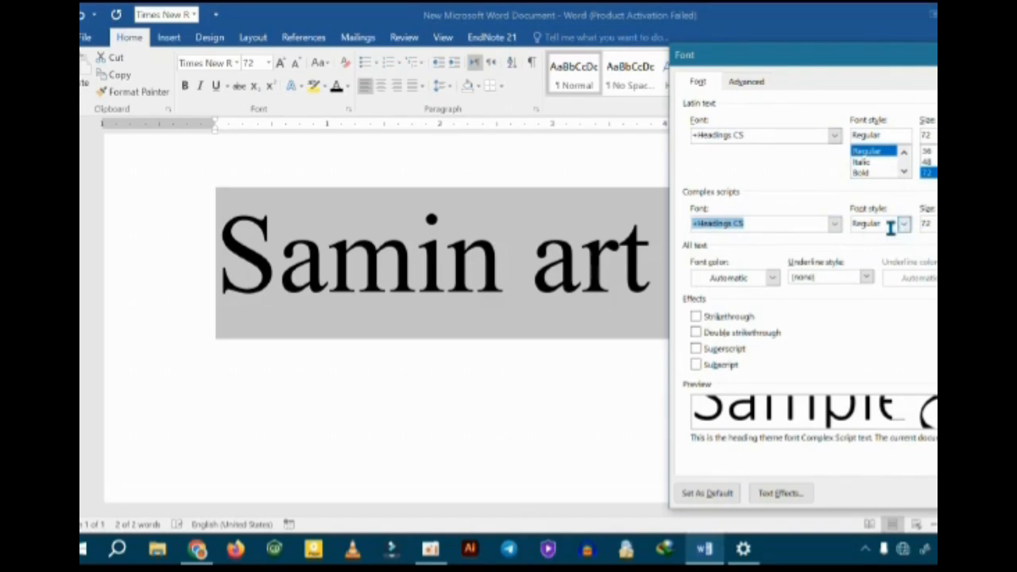
Bring the whole Font dialog into view and look through both the Latin and complex scripts font lists again.
{"action": "left_click_drag", "start_coordinate": [862, 64], "coordinate": [662, 84]}
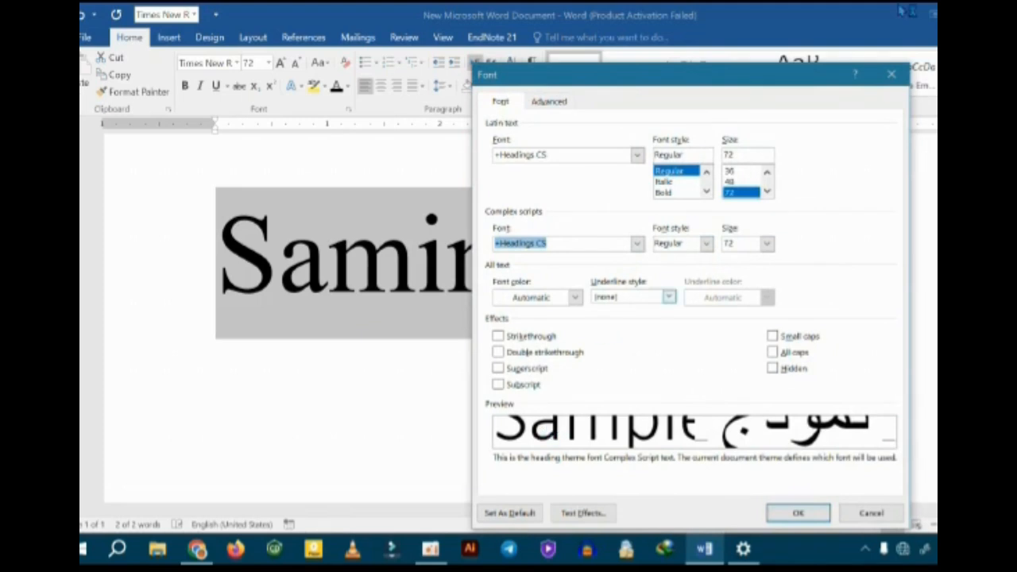
{"action": "left_click", "coordinate": [637, 155]}
{"action": "scroll", "coordinate": [547, 205], "scroll_direction": "down", "scroll_amount": 3}
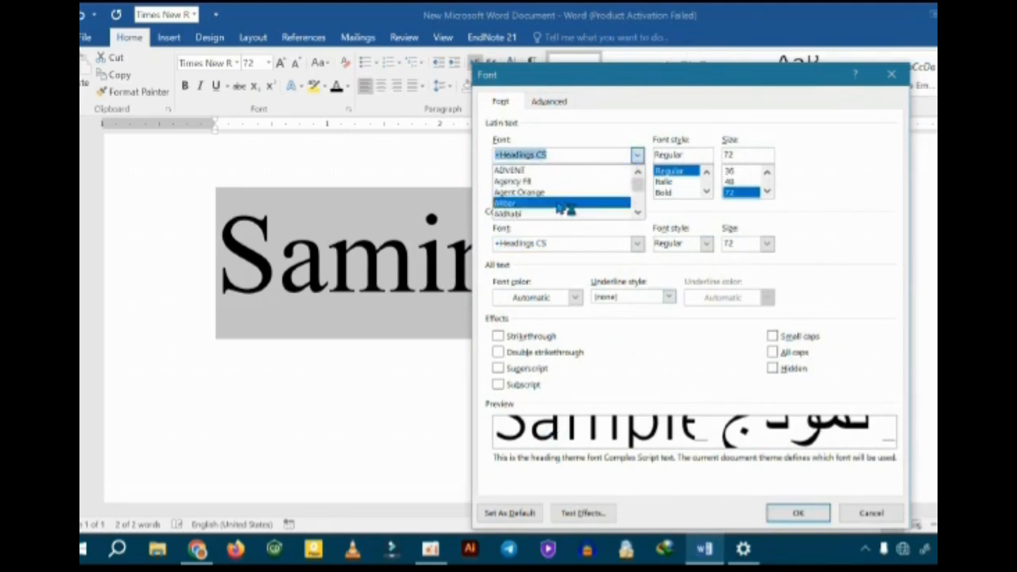
{"action": "left_click", "coordinate": [637, 154]}
{"action": "left_click", "coordinate": [636, 244]}
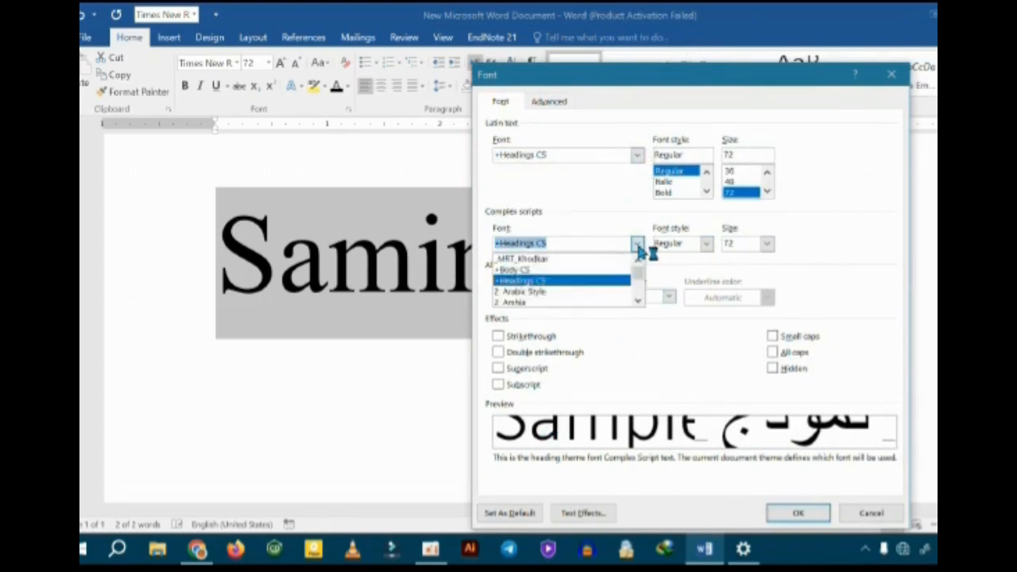
{"action": "scroll", "coordinate": [572, 282], "scroll_direction": "down", "scroll_amount": 2}
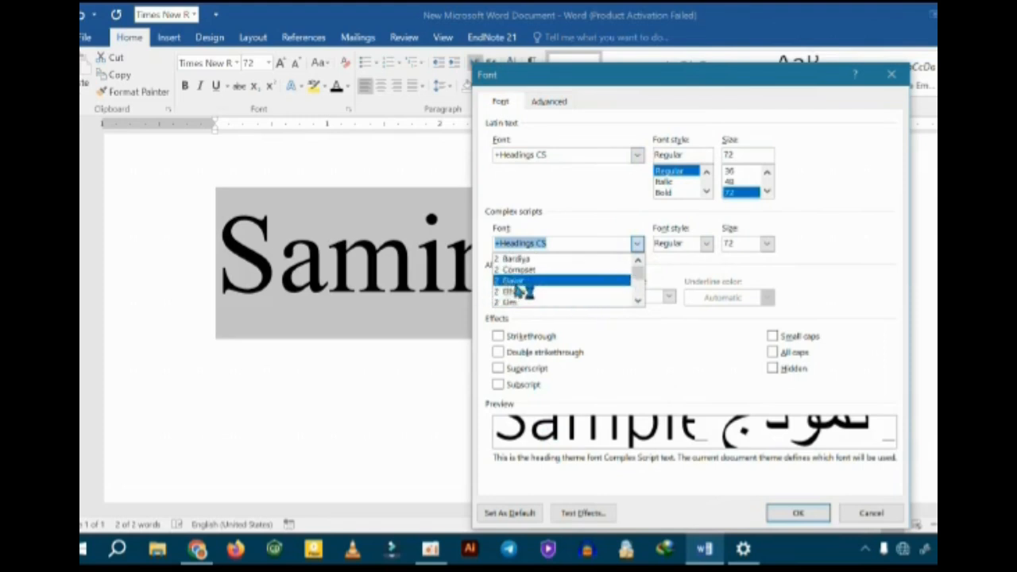
{"action": "left_click", "coordinate": [573, 228]}
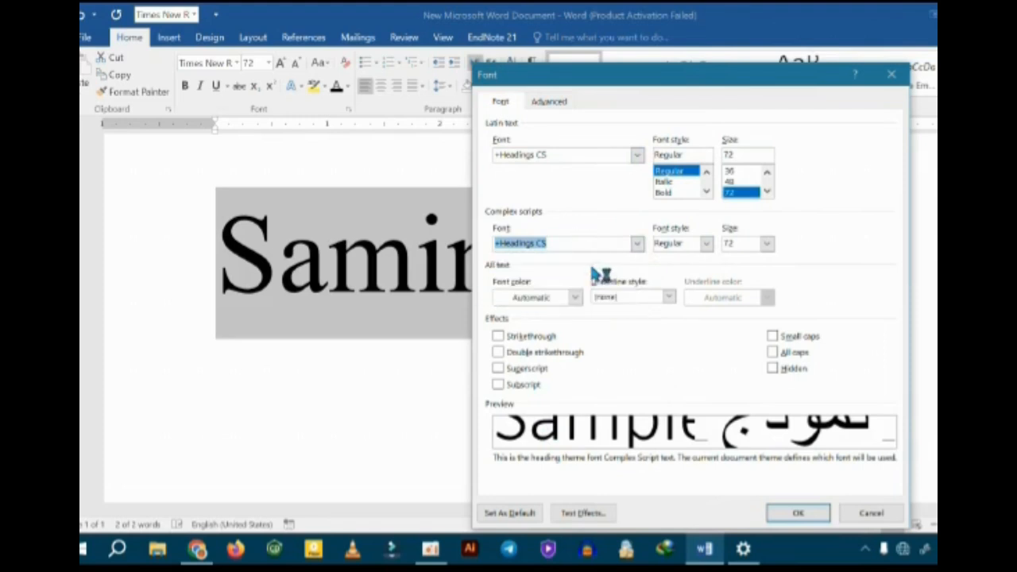
Try the Subscript, Superscript, Double strikethrough and Strikethrough effects in turn, and clear each of them.
{"action": "left_click", "coordinate": [506, 388]}
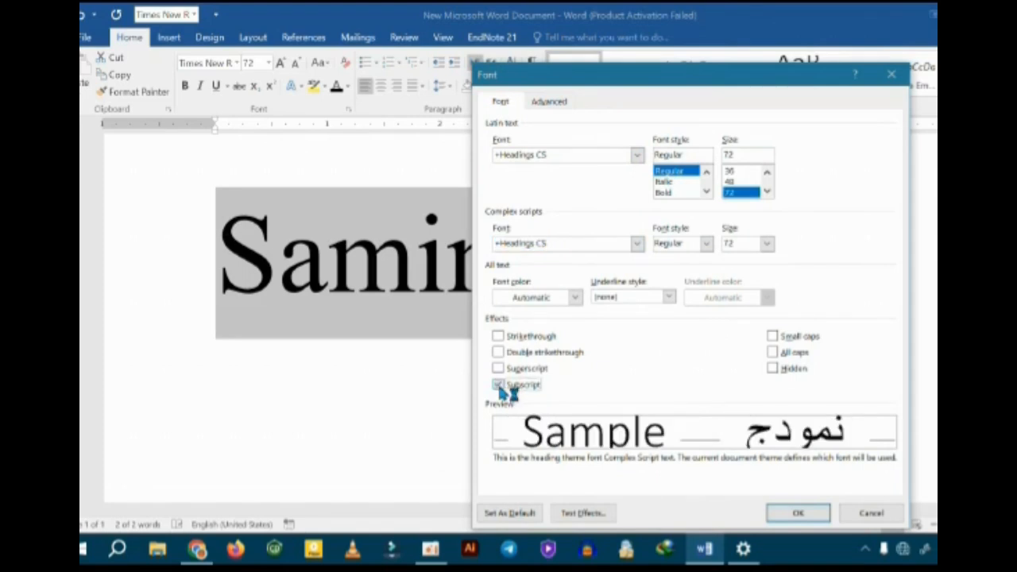
{"action": "left_click", "coordinate": [499, 371]}
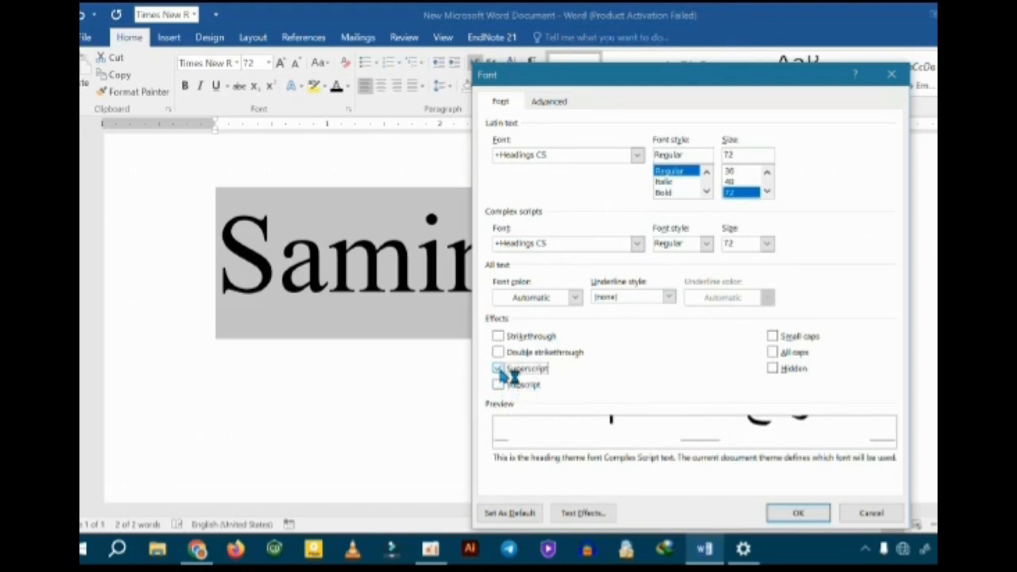
{"action": "left_click", "coordinate": [498, 370]}
{"action": "left_click", "coordinate": [498, 352]}
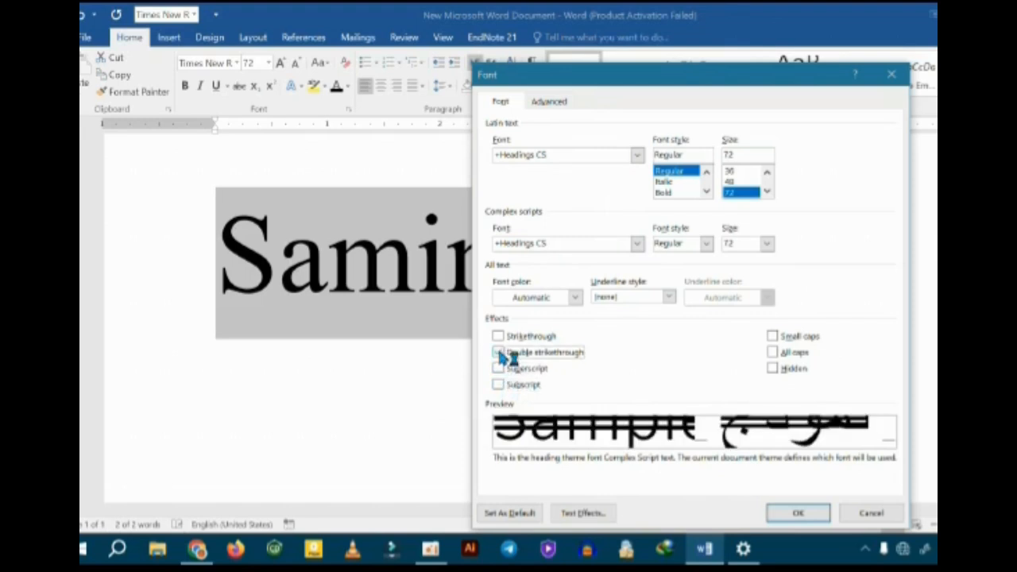
{"action": "left_click", "coordinate": [499, 353]}
{"action": "left_click", "coordinate": [498, 337]}
{"action": "left_click", "coordinate": [498, 337]}
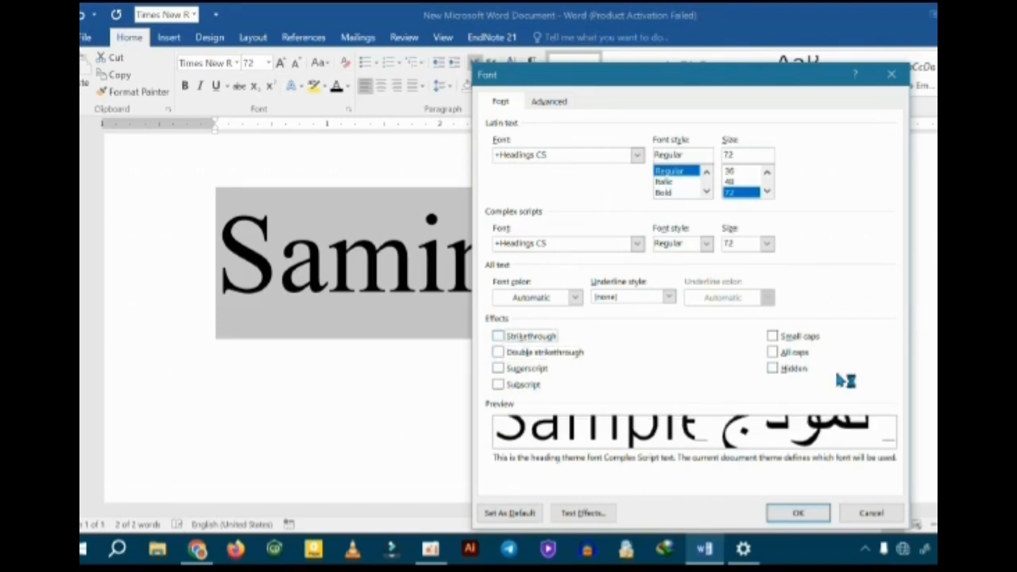
Try the Small caps and All caps effects, check the Hidden option, and leave all of them off.
{"action": "left_click", "coordinate": [772, 337]}
{"action": "left_click", "coordinate": [774, 353]}
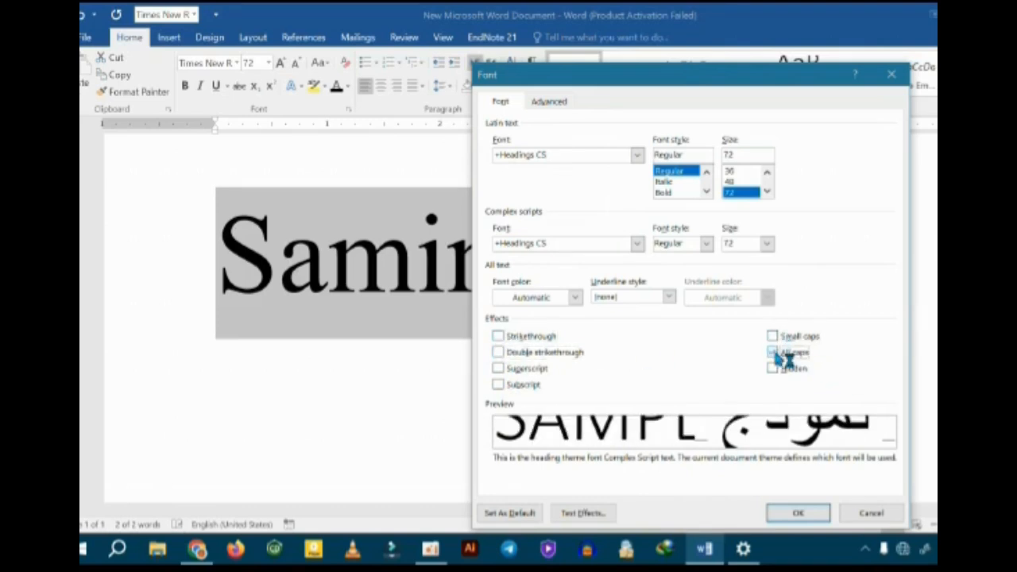
{"action": "left_click", "coordinate": [775, 354]}
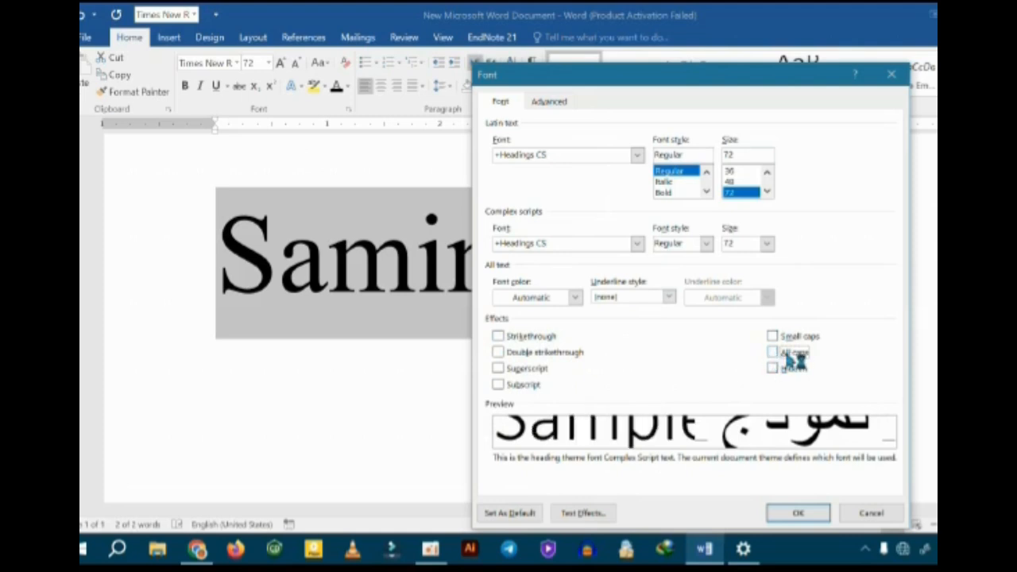
{"action": "left_click", "coordinate": [772, 337]}
{"action": "left_click", "coordinate": [774, 337]}
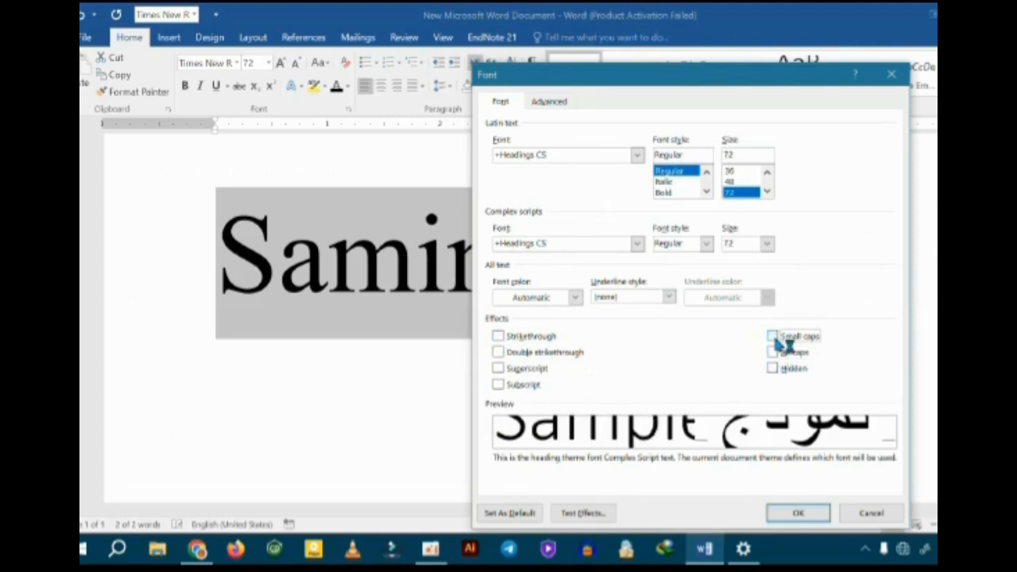
{"action": "left_click", "coordinate": [776, 370]}
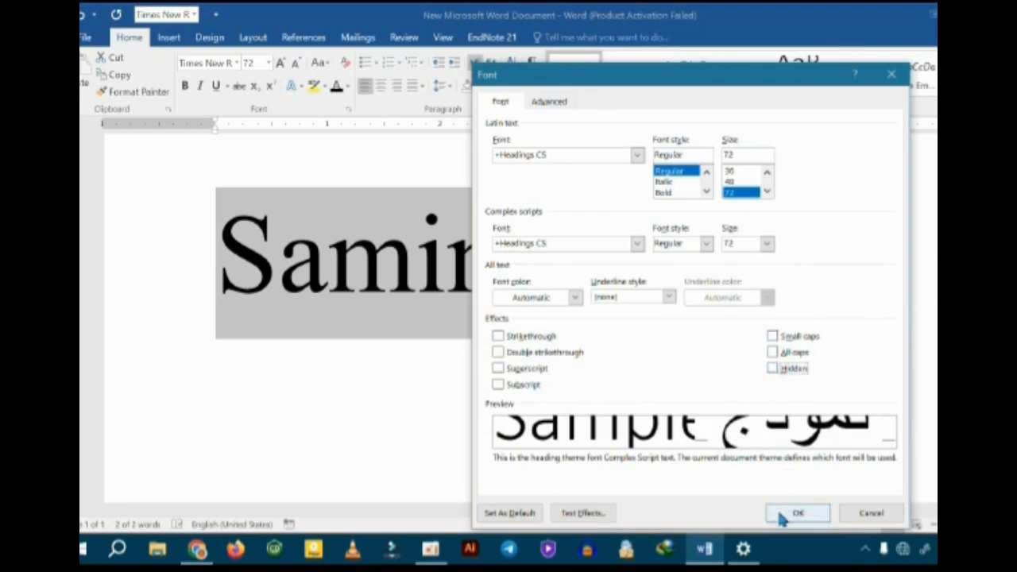
View the text fill and text outline options in the text effects settings, and close them.
{"action": "left_click", "coordinate": [608, 517]}
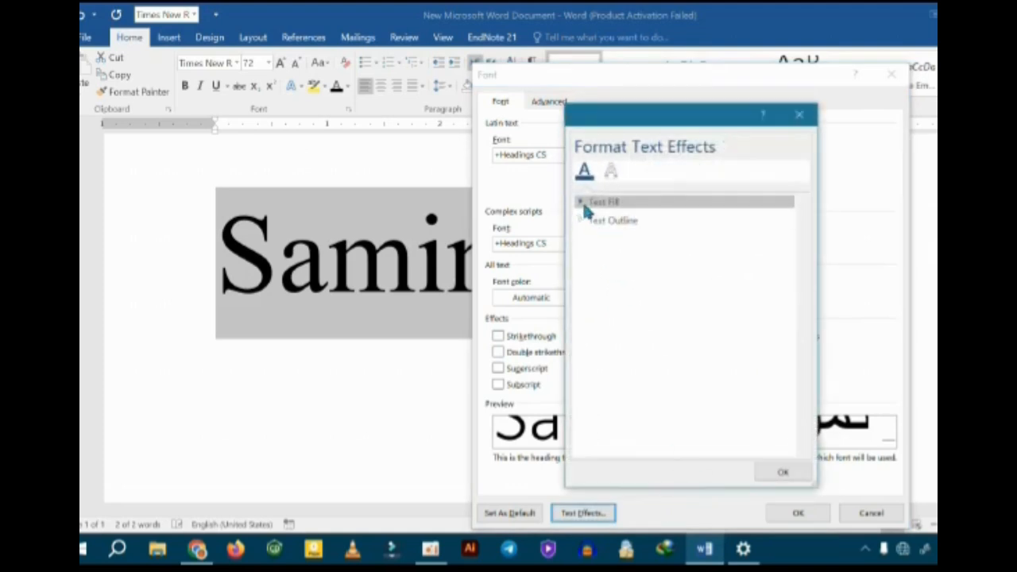
{"action": "left_click", "coordinate": [799, 114]}
Set the character scale of the selected text to 66% in the advanced font settings.
{"action": "left_click", "coordinate": [556, 103]}
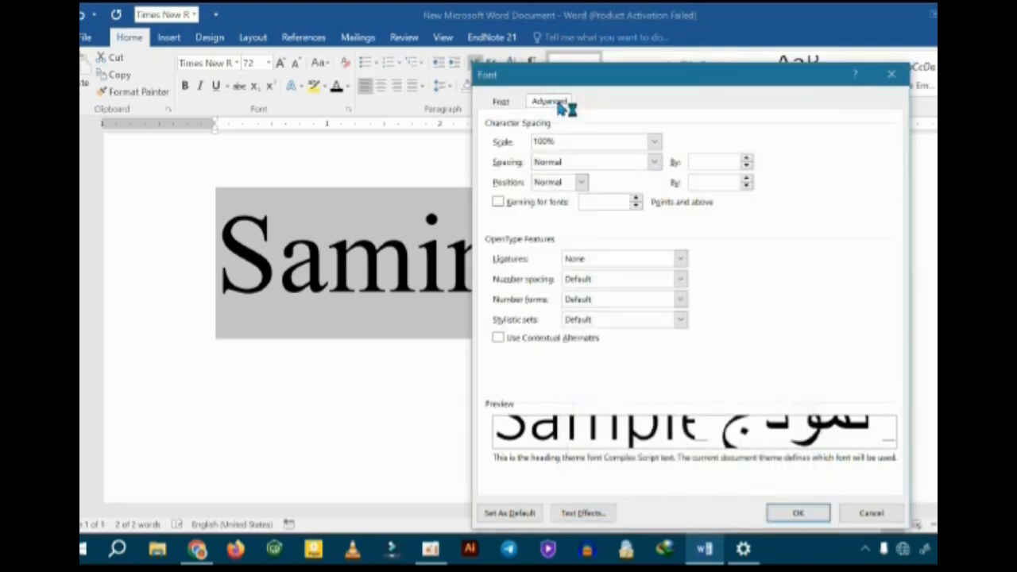
{"action": "key", "text": "F1"}
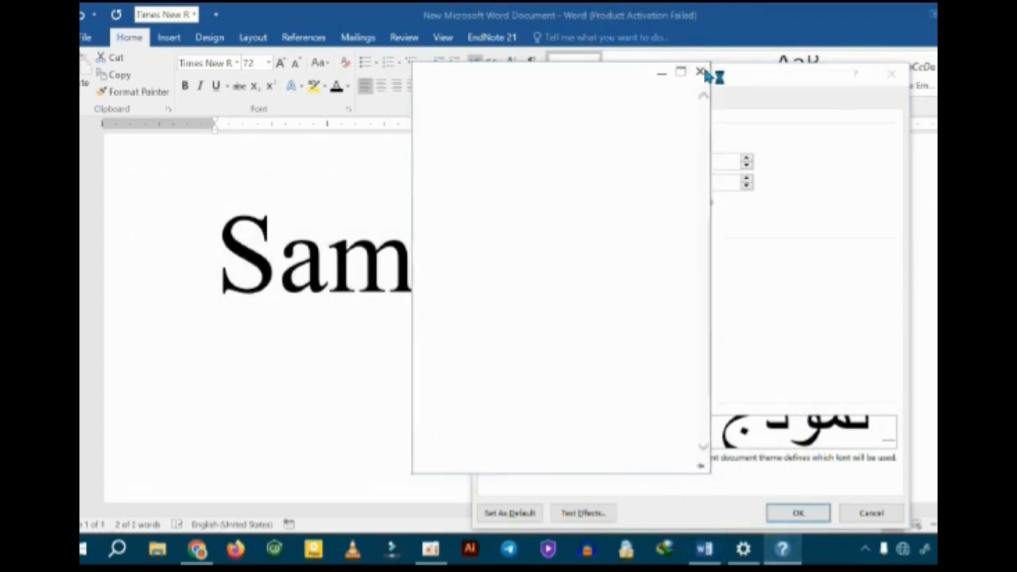
{"action": "left_click", "coordinate": [703, 75]}
{"action": "left_click", "coordinate": [654, 142]}
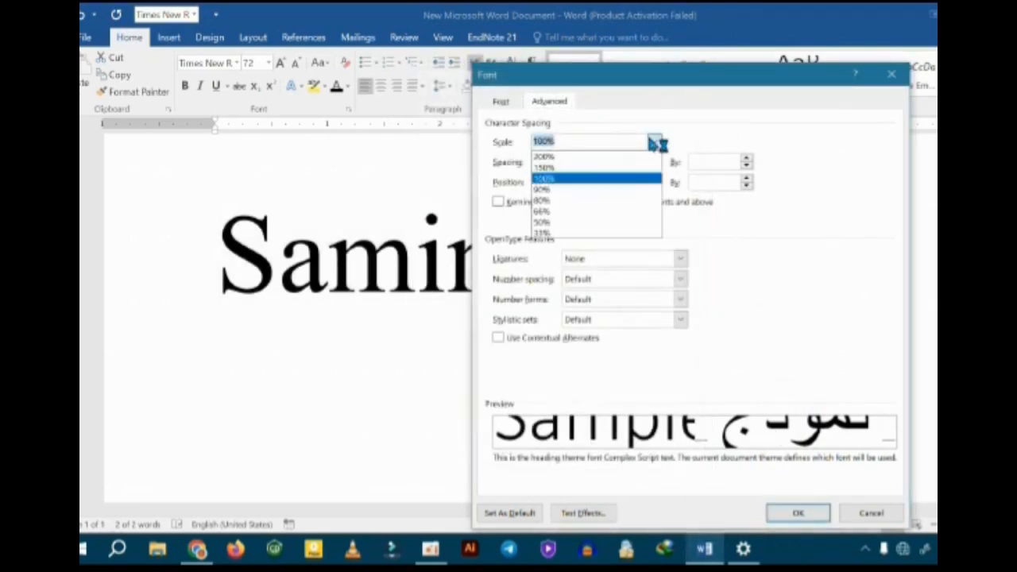
{"action": "left_click", "coordinate": [549, 221]}
Try Expanded and Condensed character spacing by 1 pt and a Raised position, and return the position to Normal.
{"action": "left_click", "coordinate": [604, 162]}
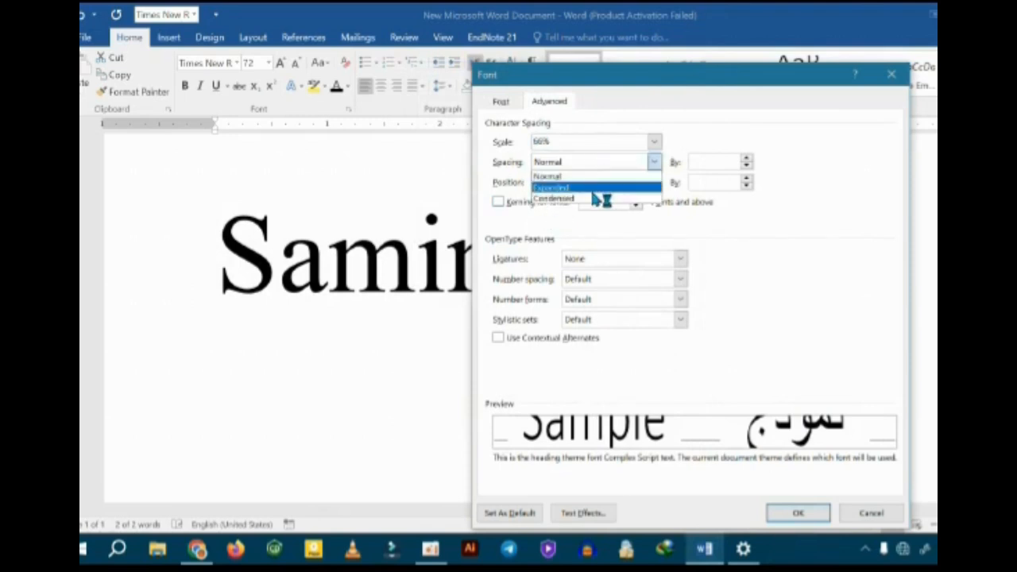
{"action": "left_click", "coordinate": [578, 187]}
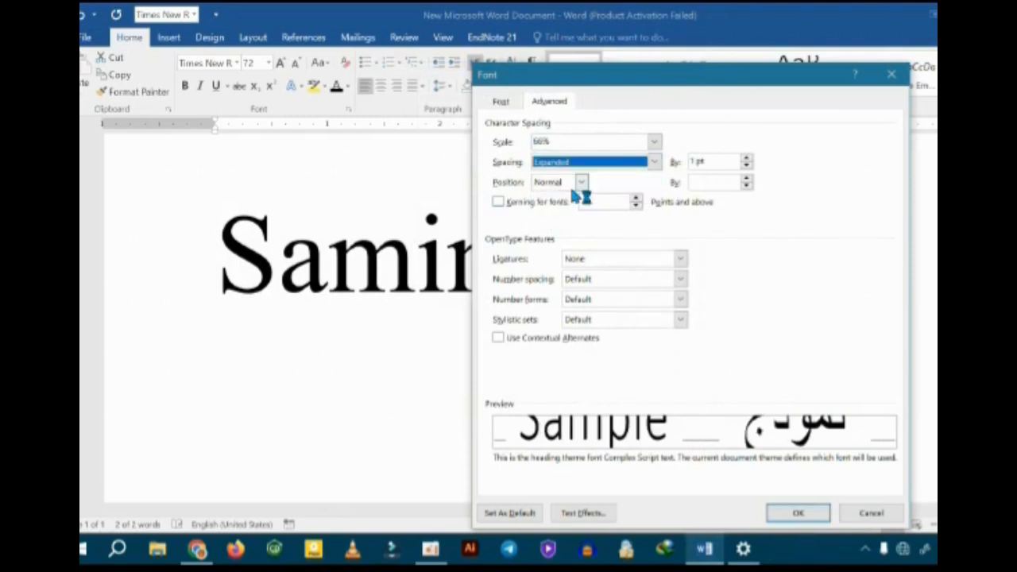
{"action": "left_click", "coordinate": [585, 165]}
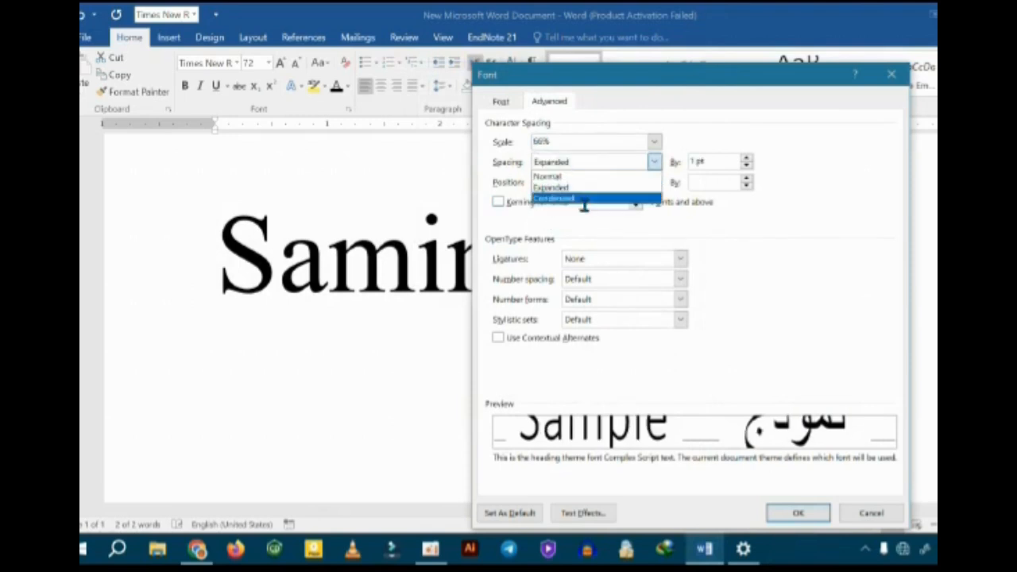
{"action": "left_click", "coordinate": [555, 199]}
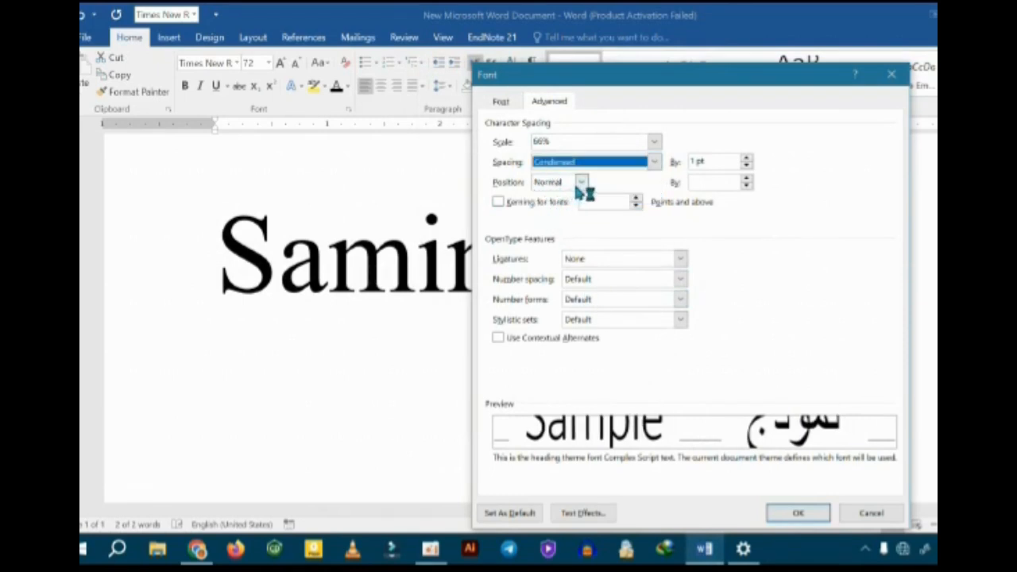
{"action": "left_click", "coordinate": [578, 186]}
{"action": "left_click", "coordinate": [564, 204]}
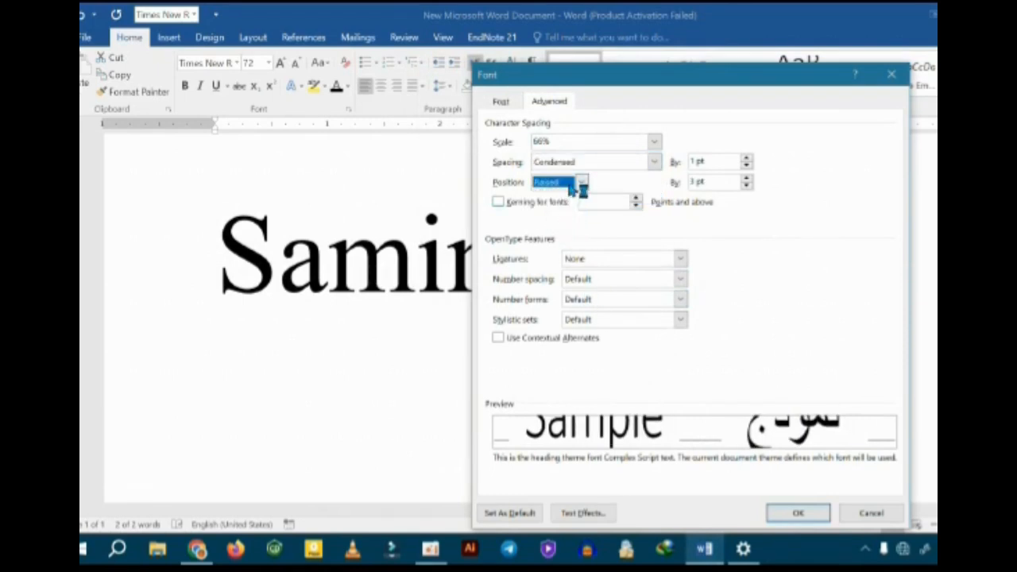
{"action": "left_click", "coordinate": [572, 185]}
{"action": "left_click", "coordinate": [554, 196]}
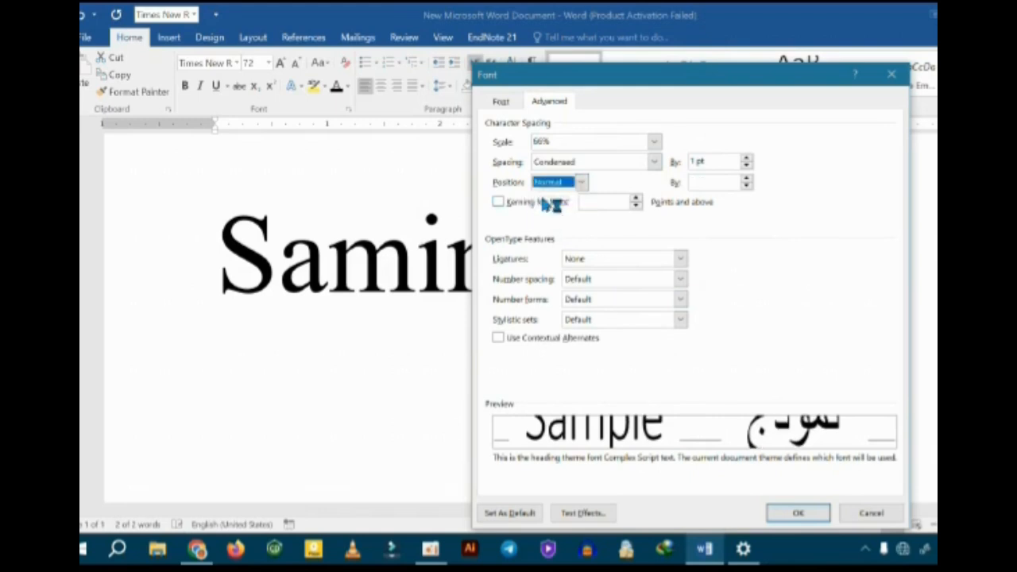
Set the character spacing to Expanded, increase its amount past 2 pt, and apply the font settings to "Samin art".
{"action": "left_click", "coordinate": [654, 162]}
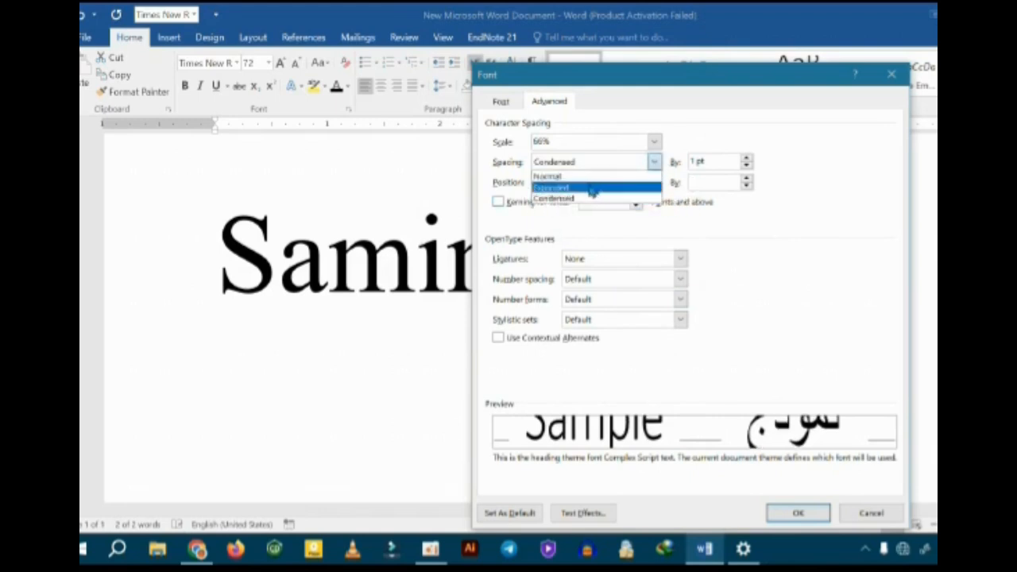
{"action": "left_click", "coordinate": [556, 187]}
{"action": "left_click", "coordinate": [748, 159]}
{"action": "left_click", "coordinate": [748, 159]}
{"action": "left_click", "coordinate": [748, 159]}
{"action": "left_click", "coordinate": [747, 159]}
{"action": "left_click", "coordinate": [748, 159]}
{"action": "left_click", "coordinate": [748, 159]}
{"action": "left_click", "coordinate": [748, 159]}
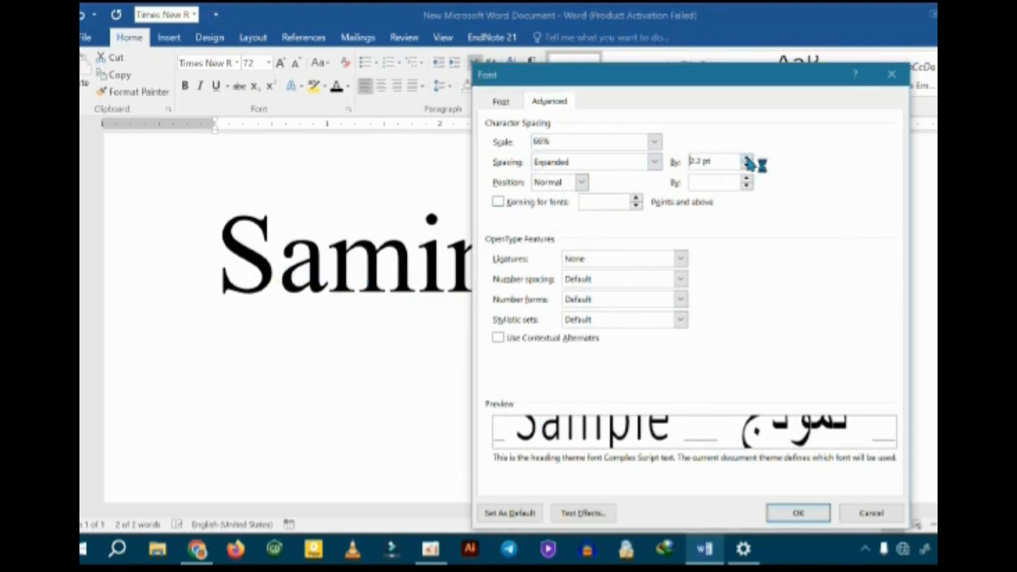
{"action": "left_click", "coordinate": [748, 162]}
{"action": "left_click", "coordinate": [791, 515]}
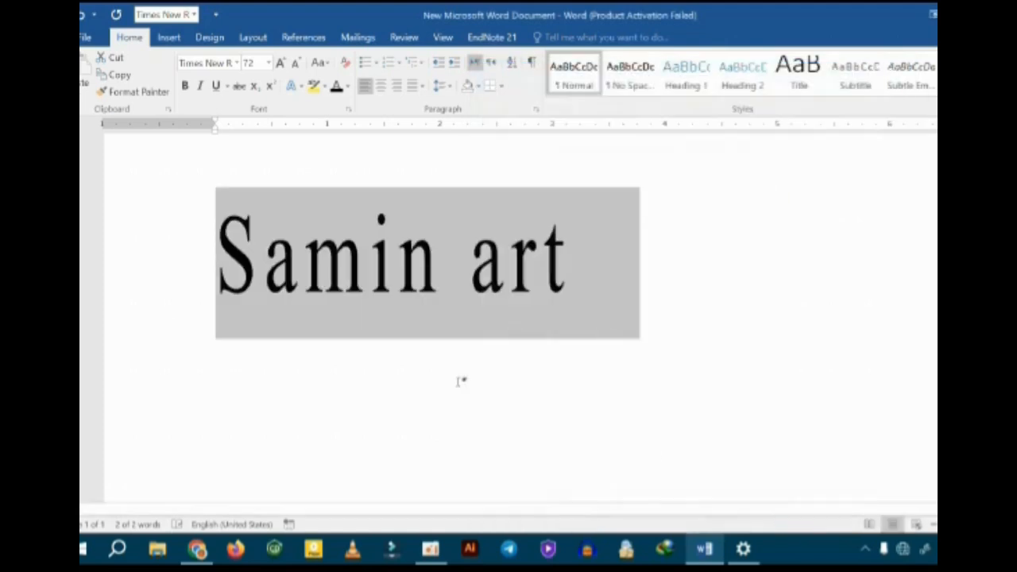
{"action": "left_click", "coordinate": [432, 549]}
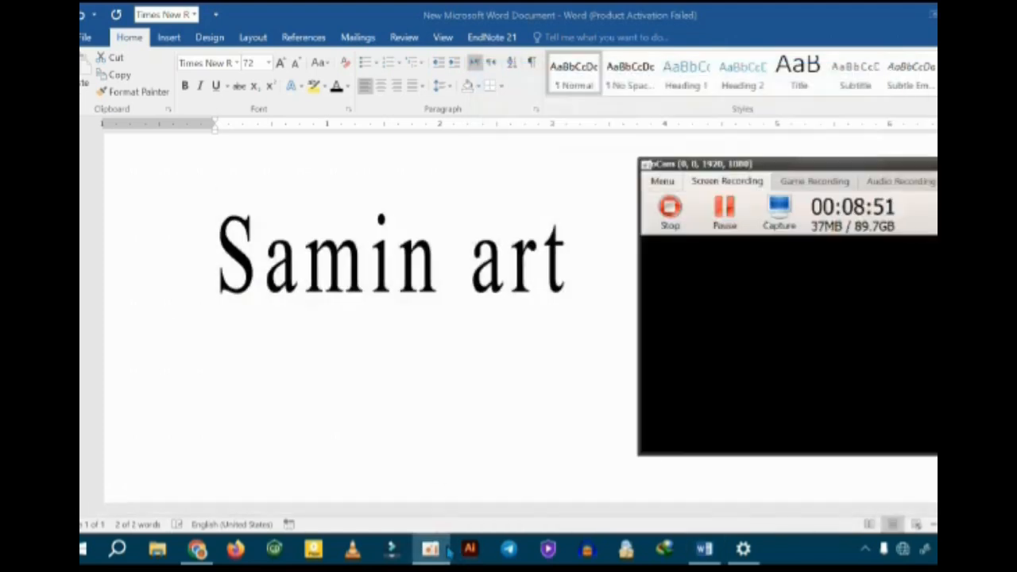
{"action": "left_click", "coordinate": [431, 549]}
{"action": "left_click", "coordinate": [577, 260]}
{"action": "left_click_drag", "start_coordinate": [579, 262], "coordinate": [172, 295]}
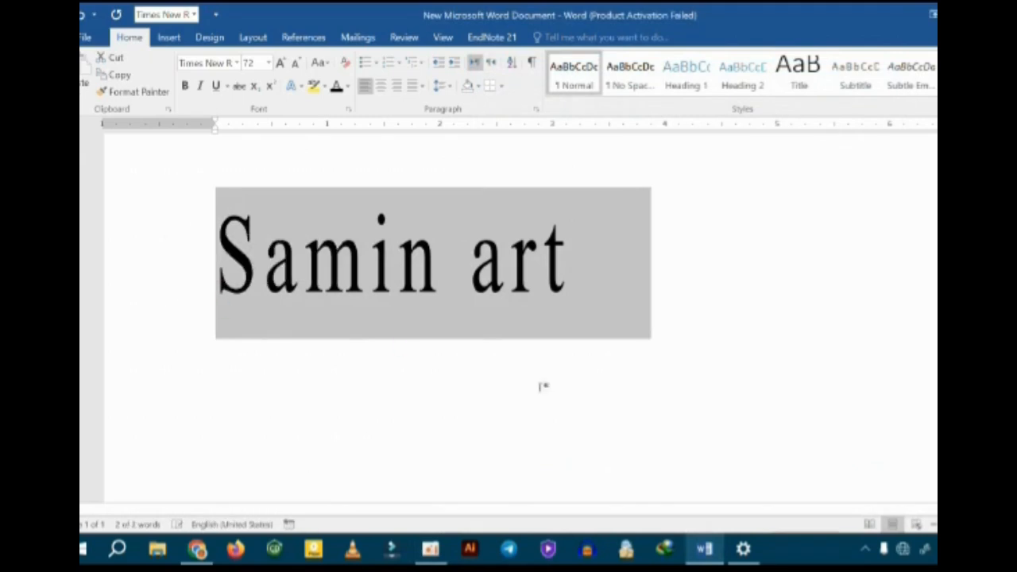
{"action": "mouse_move", "coordinate": [440, 548]}
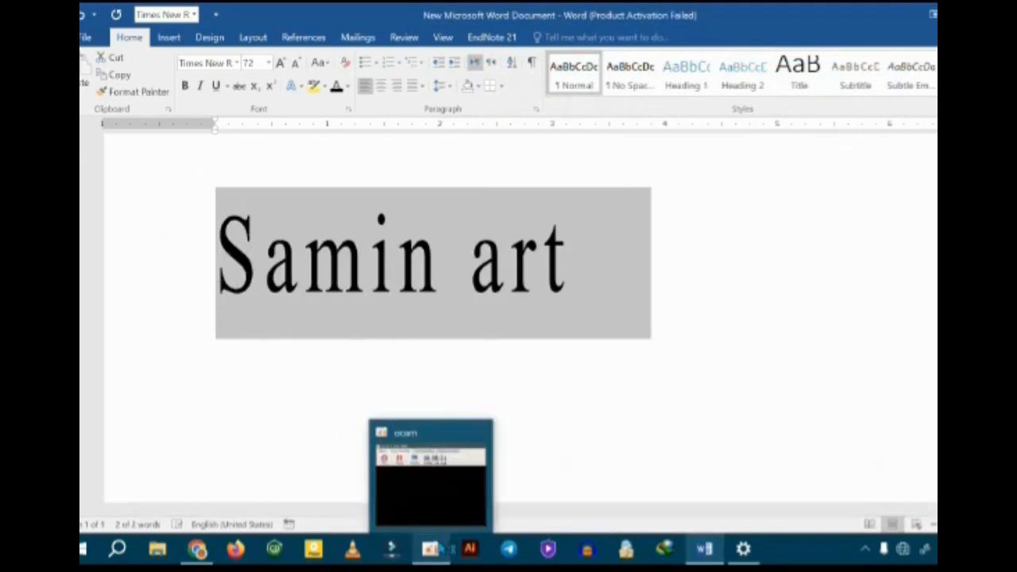